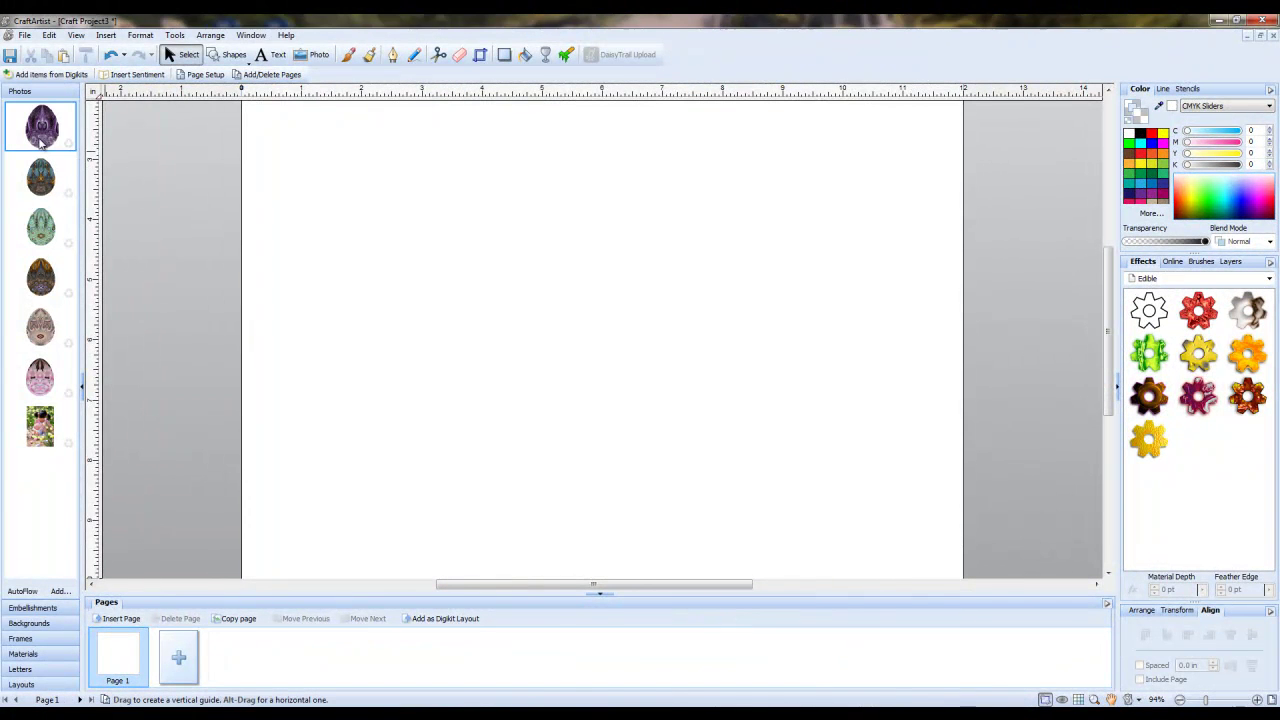
# Place the purple, blue-orange, green, brown and pink-beige egg photos on the page
pyautogui.moveTo(41, 125); pyautogui.dragTo(345, 253)
pyautogui.moveTo(41, 178); pyautogui.dragTo(478, 248)
pyautogui.moveTo(41, 230); pyautogui.dragTo(580, 272)
pyautogui.moveTo(48, 275); pyautogui.dragTo(649, 328)
pyautogui.moveTo(55, 328); pyautogui.dragTo(890, 330)
# Shift the brown and pink eggs right, then move the purple egg lower-left and enlarge it
pyautogui.moveTo(640, 320); pyautogui.dragTo(717, 275)
pyautogui.click(364, 236)
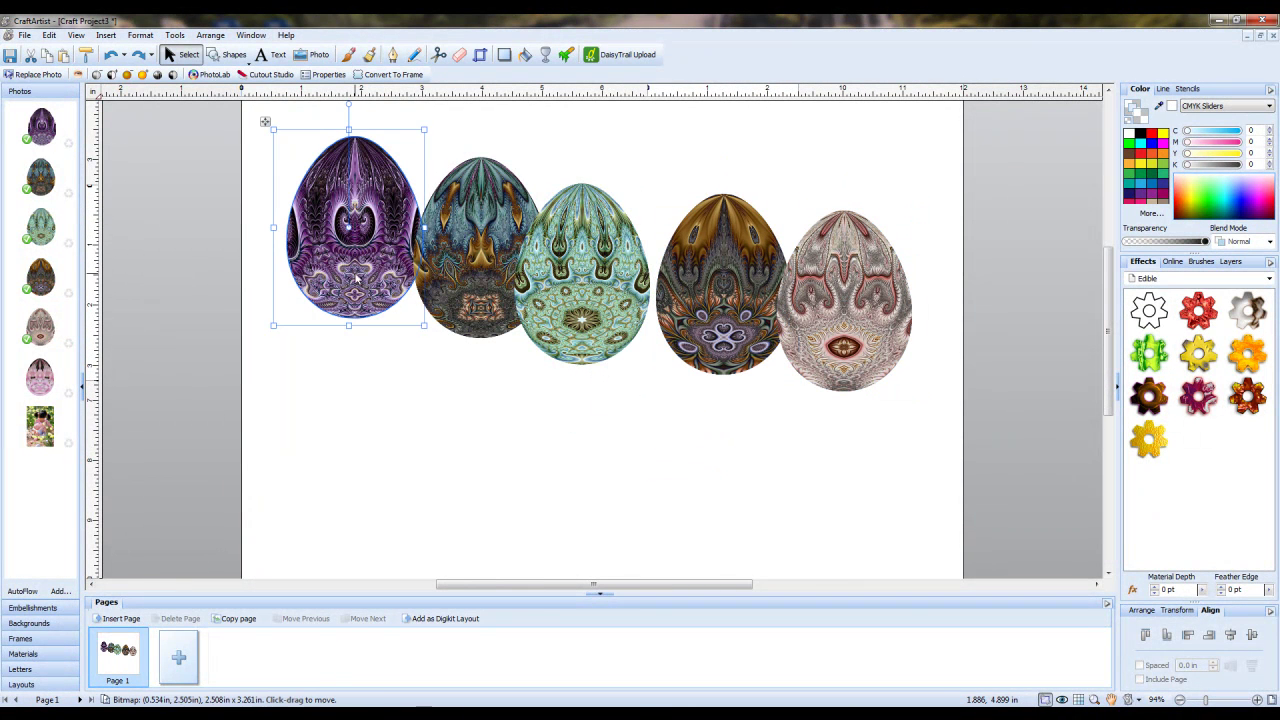
pyautogui.moveTo(364, 236); pyautogui.dragTo(352, 393)
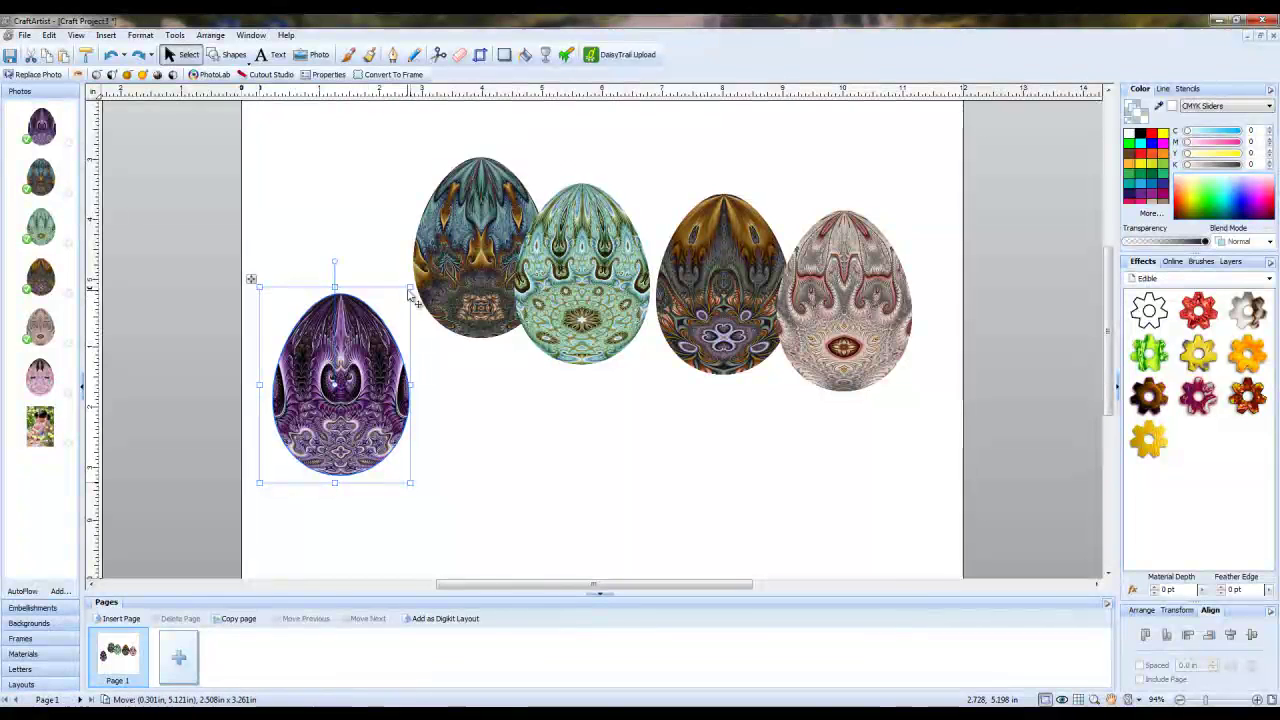
pyautogui.moveTo(409, 287); pyautogui.dragTo(473, 358)
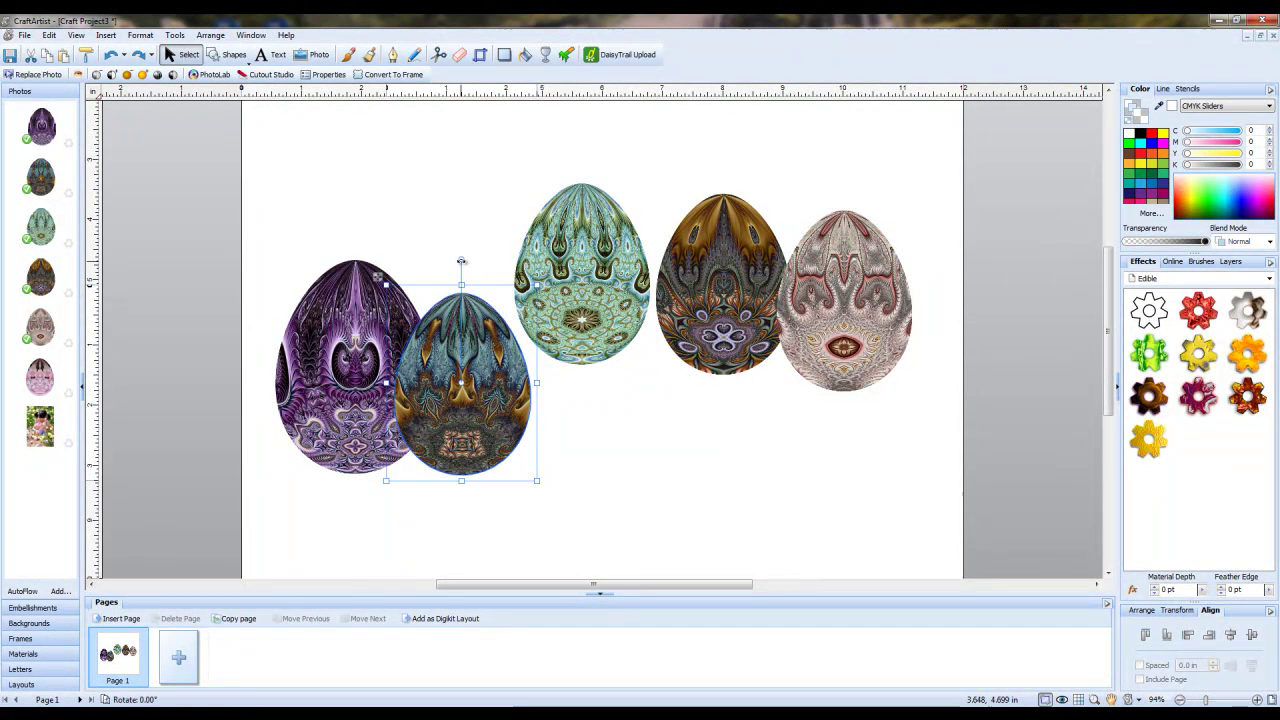
# Tilt the blue egg slightly and move the shrunken teal egg to overlap it
pyautogui.moveTo(460, 261); pyautogui.dragTo(445, 262)
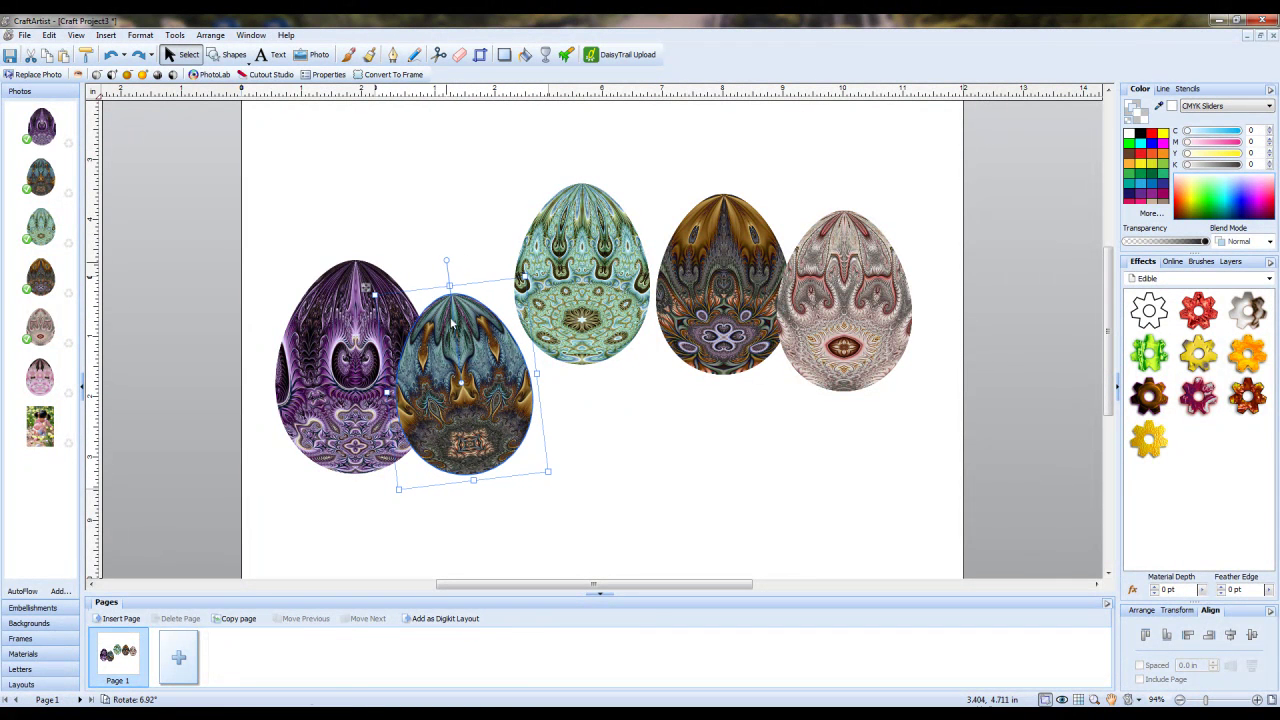
pyautogui.click(513, 290)
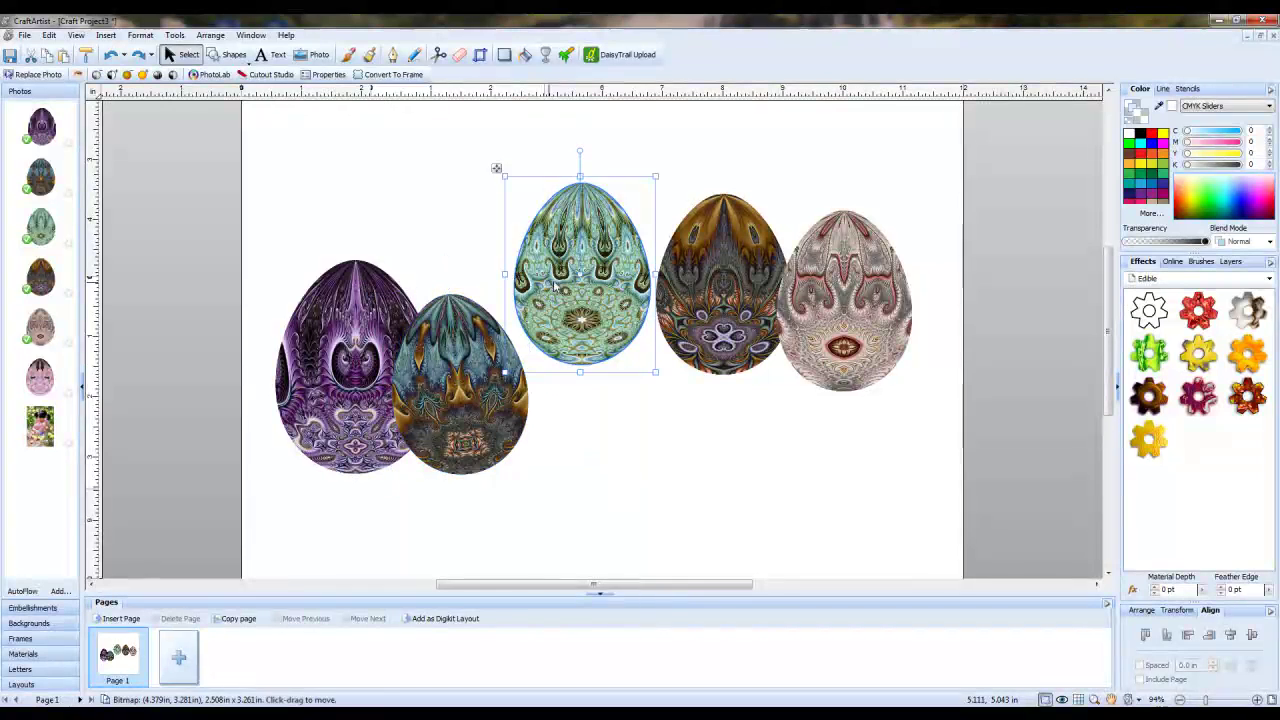
pyautogui.moveTo(614, 246); pyautogui.dragTo(590, 351)
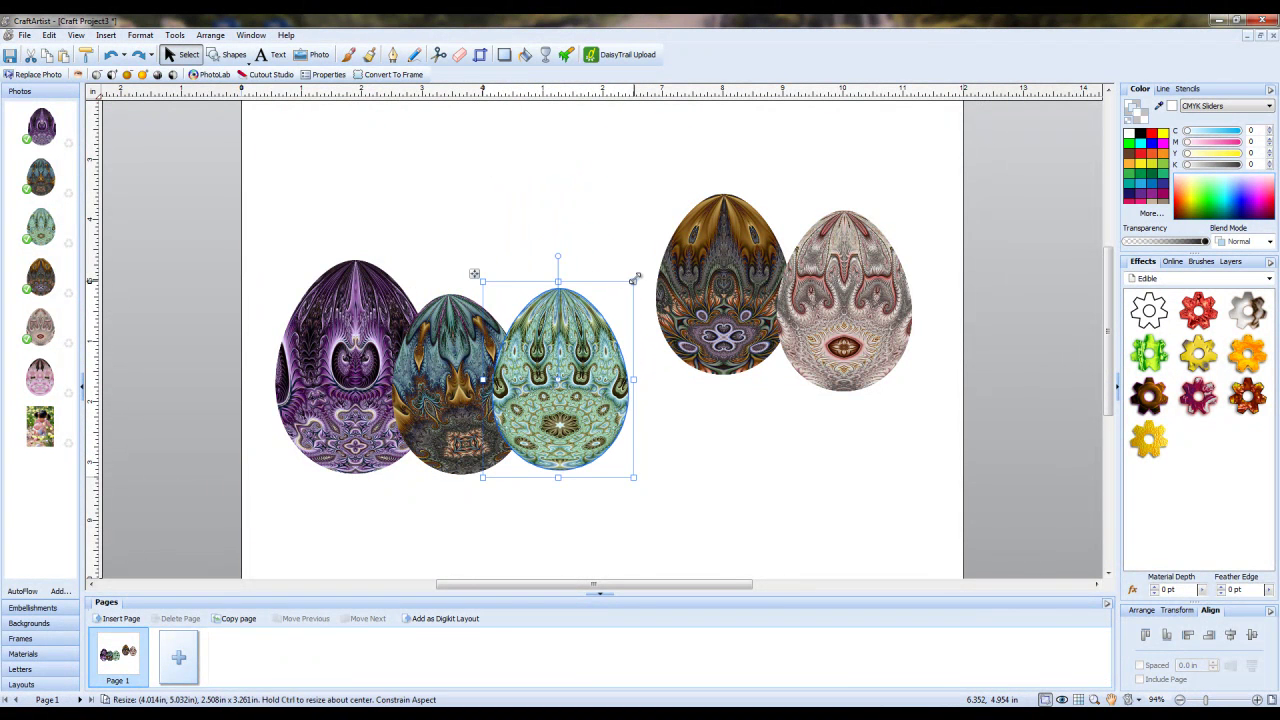
pyautogui.click(629, 286)
pyautogui.click(619, 287)
pyautogui.moveTo(633, 282); pyautogui.dragTo(553, 298)
# Tilt the teal egg, then move the brown egg beside it and tilt it
pyautogui.moveTo(571, 413); pyautogui.dragTo(571, 416)
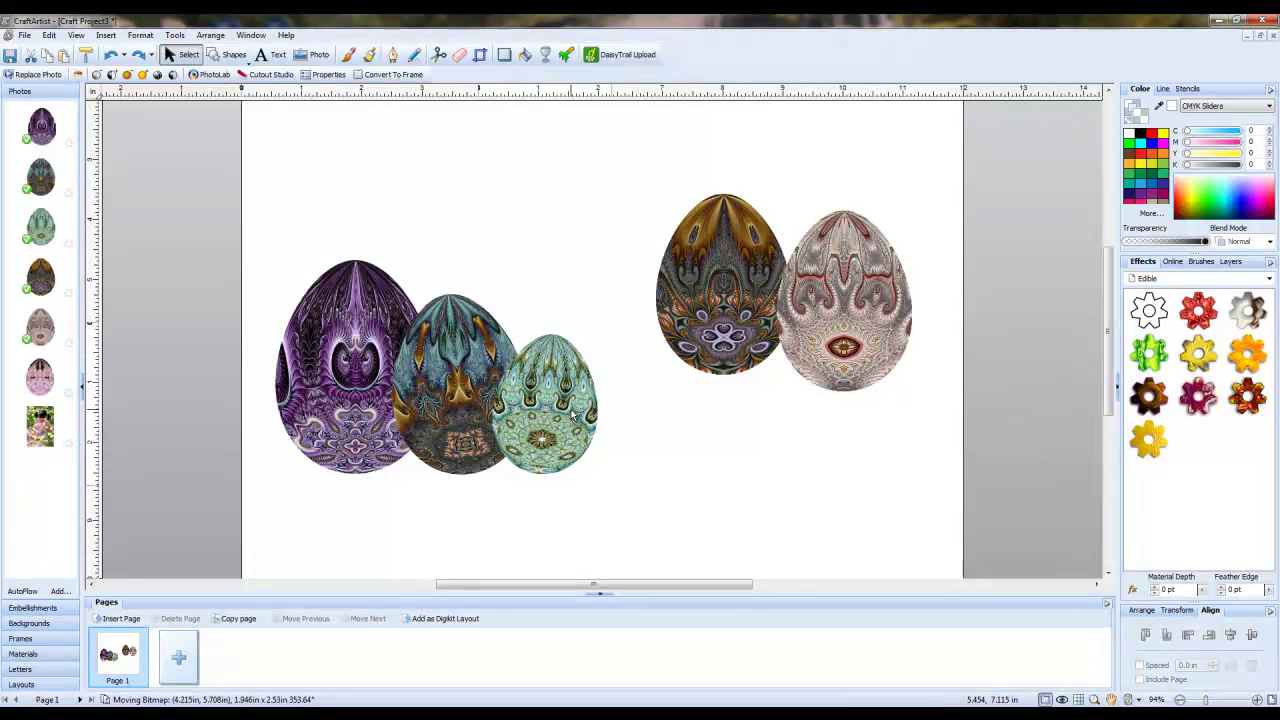
pyautogui.click(760, 282)
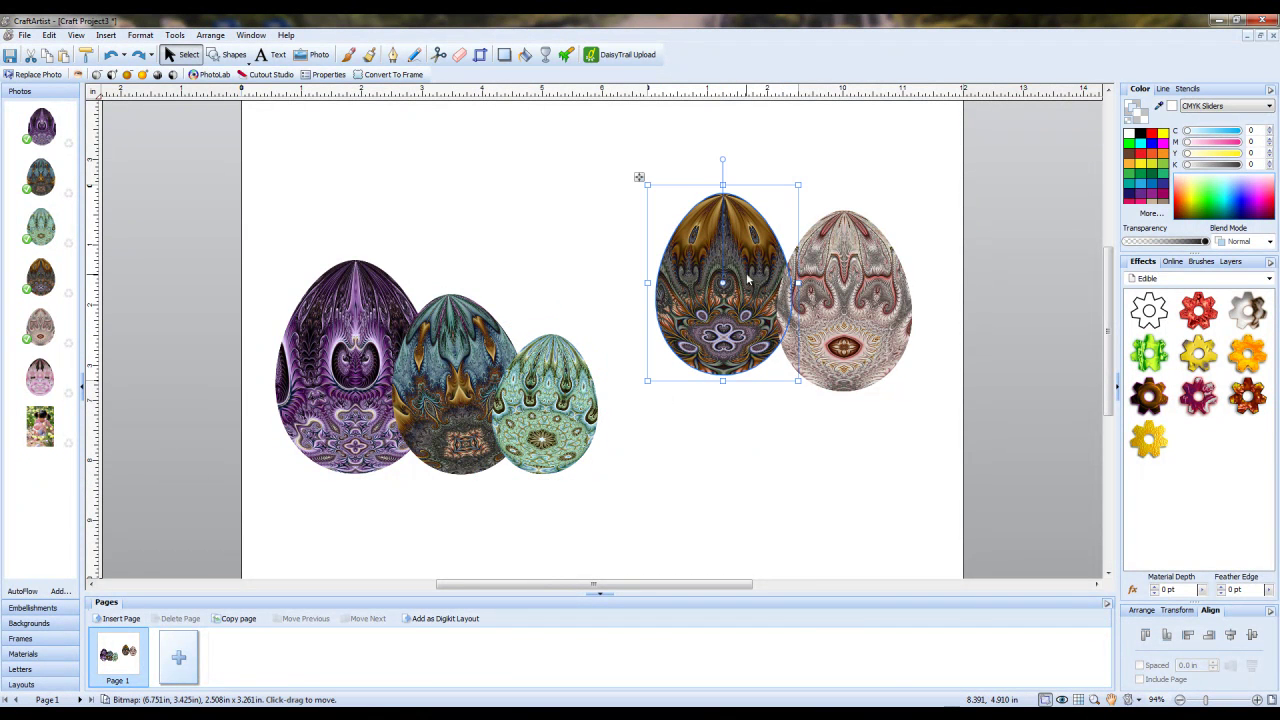
pyautogui.moveTo(748, 281); pyautogui.dragTo(660, 378)
pyautogui.moveTo(633, 257); pyautogui.dragTo(651, 258)
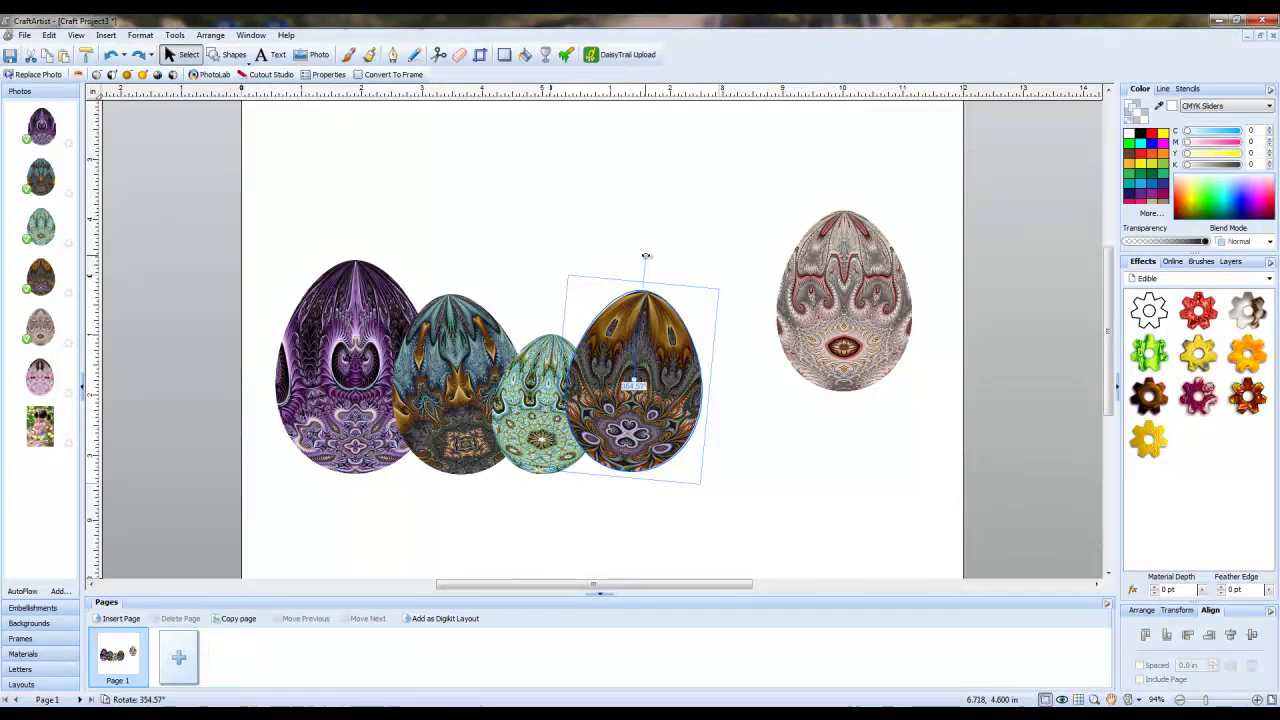
pyautogui.moveTo(645, 345); pyautogui.dragTo(650, 352)
# Move the pink egg next to the brown egg and shrink it
pyautogui.moveTo(874, 284); pyautogui.dragTo(773, 370)
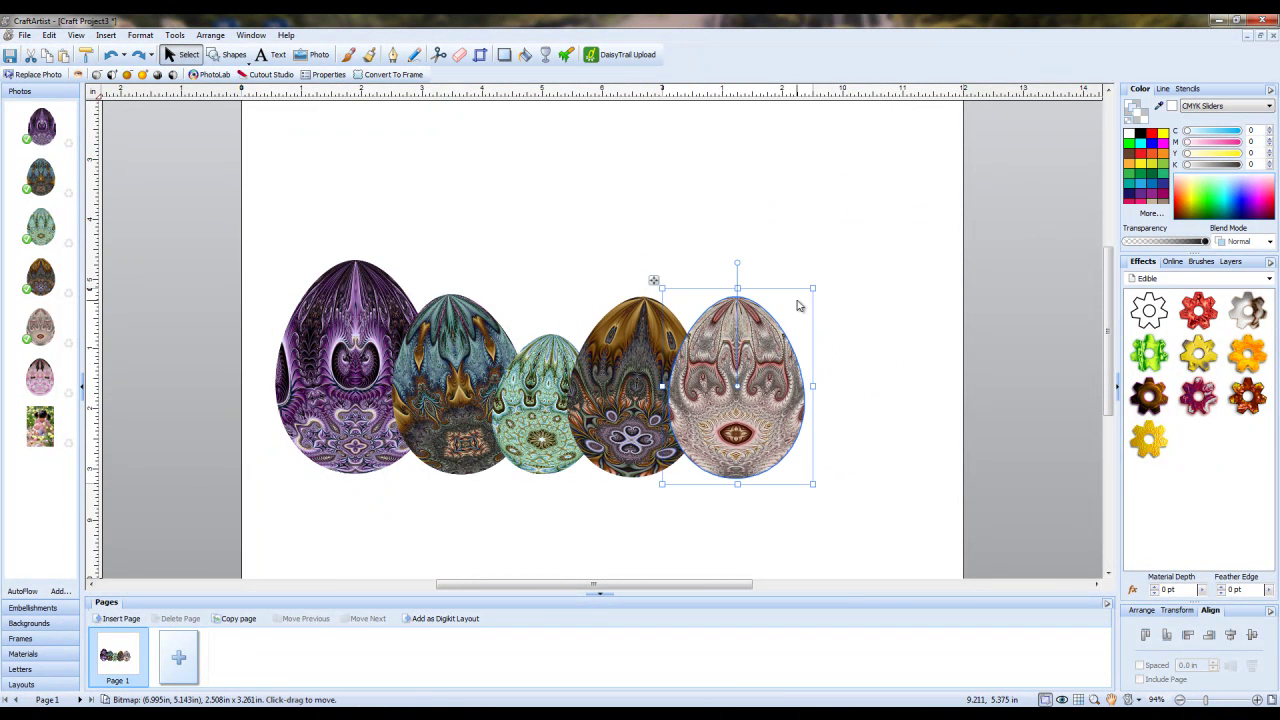
pyautogui.moveTo(808, 296); pyautogui.dragTo(727, 433)
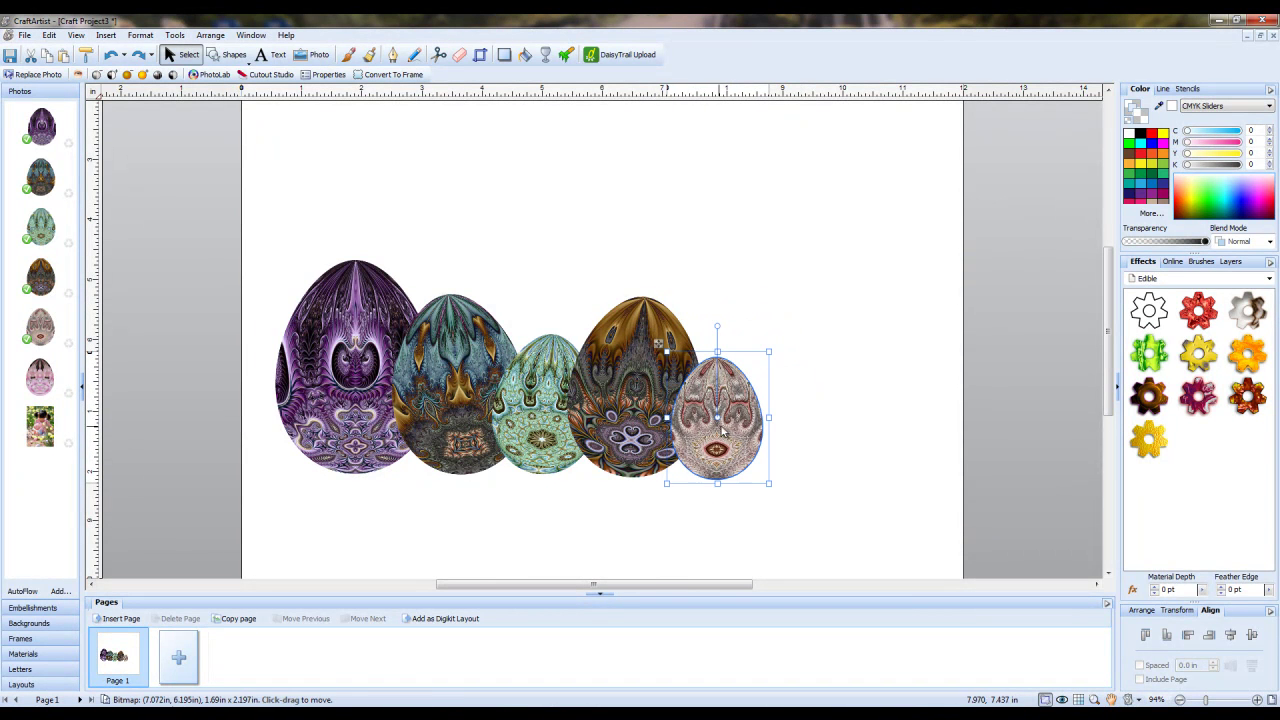
pyautogui.click(533, 428)
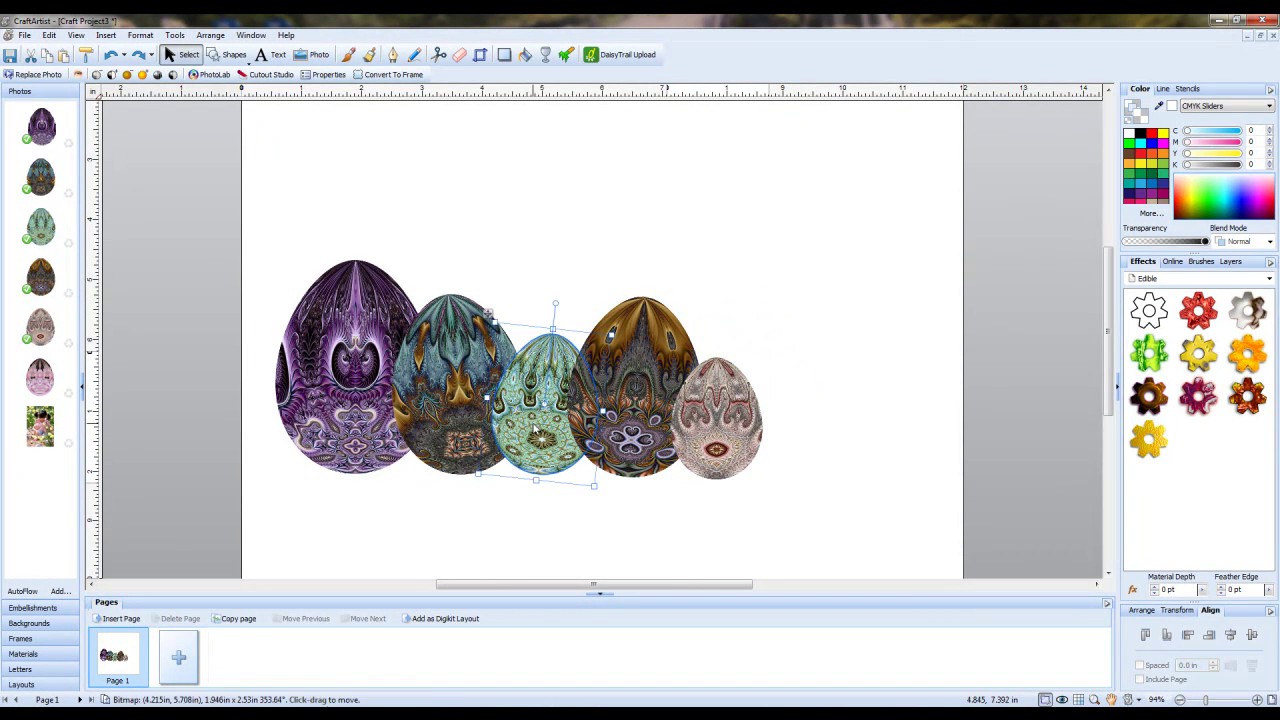
# Bring the teal egg to the front, above the blue and brown eggs
pyautogui.rightClick(537, 416)
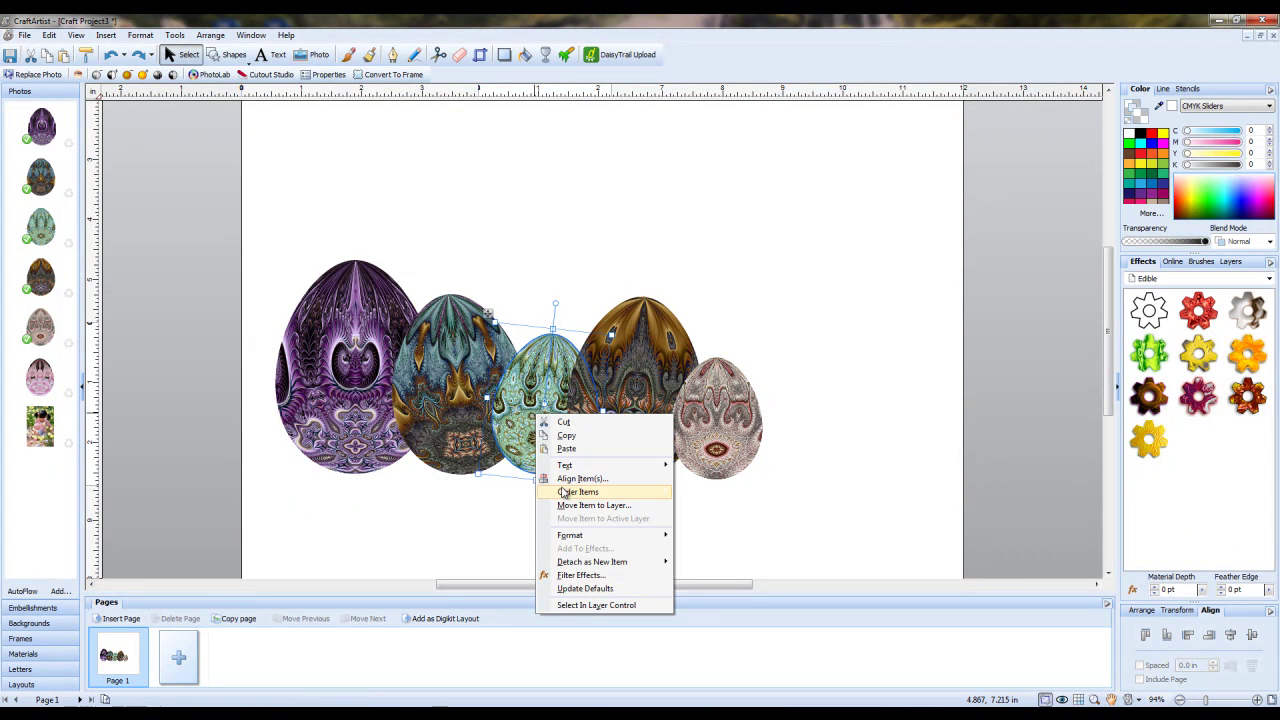
pyautogui.moveTo(568, 491)
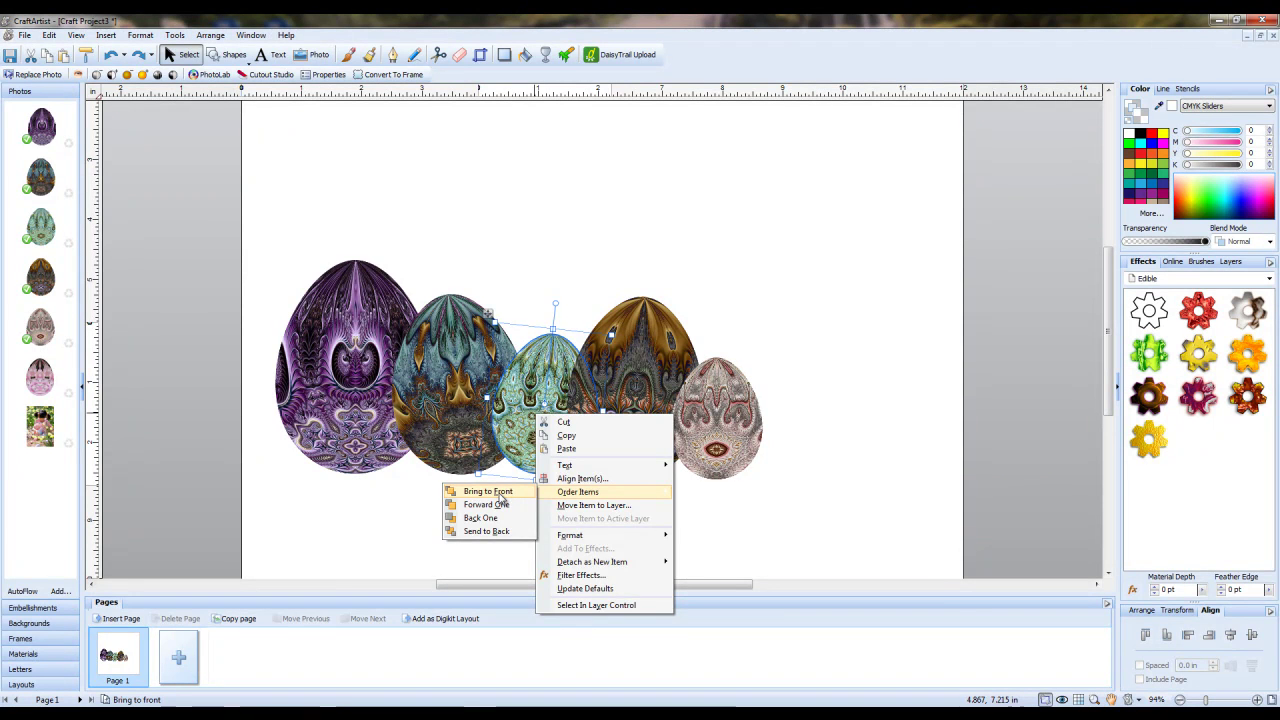
pyautogui.click(502, 493)
pyautogui.click(587, 519)
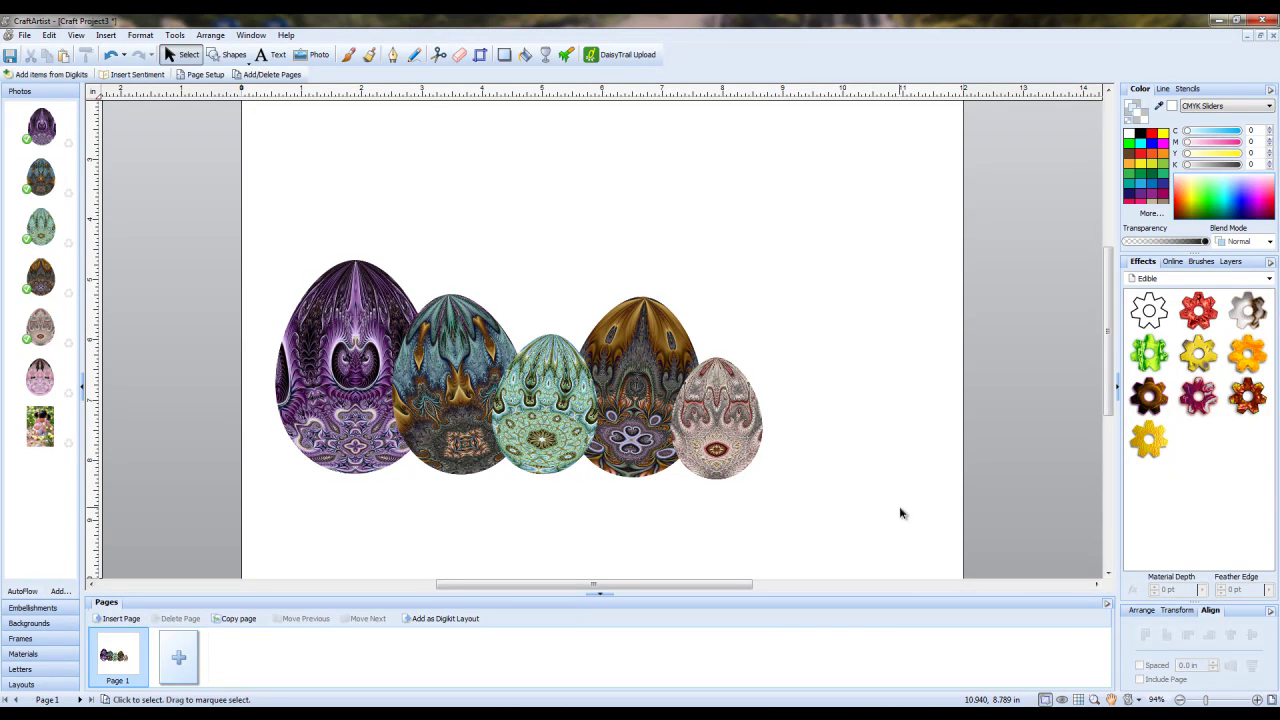
# Give all five eggs a rounded bevel with a Material Depth of 100.6 pt
pyautogui.moveTo(900, 507); pyautogui.dragTo(207, 205)
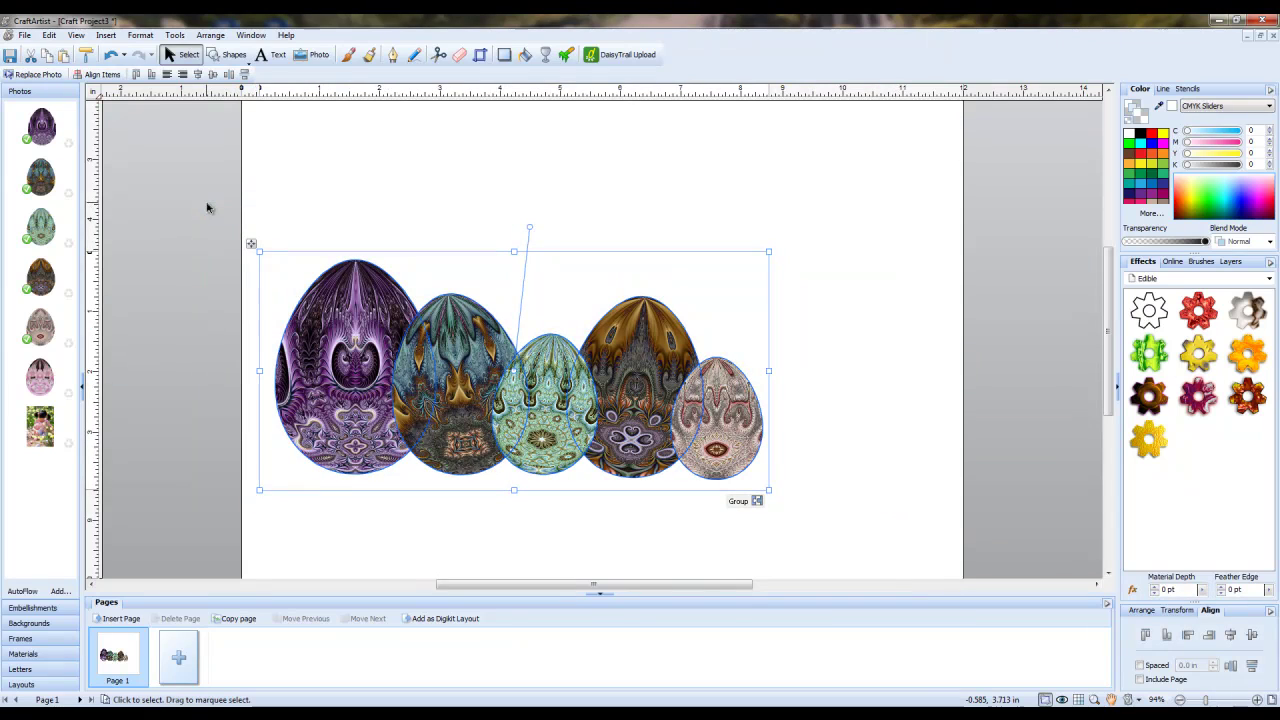
pyautogui.click(1153, 592)
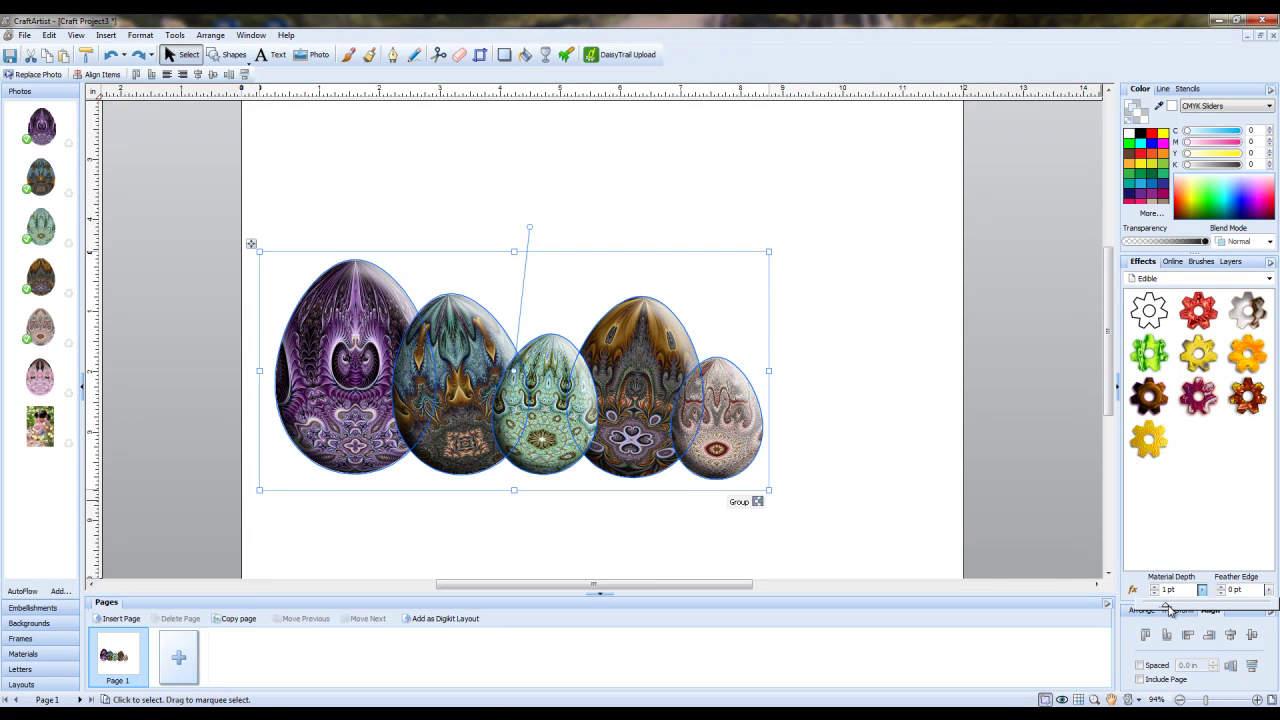
pyautogui.moveTo(1191, 612); pyautogui.dragTo(1214, 610)
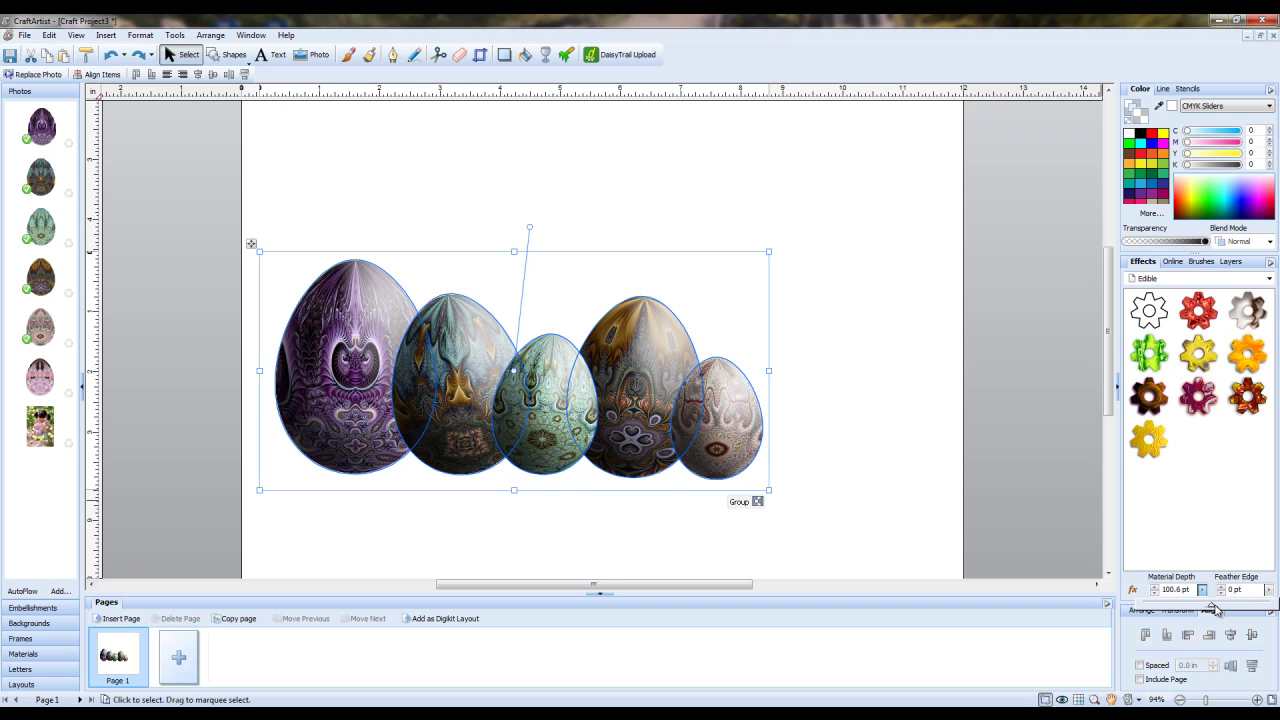
pyautogui.click(891, 280)
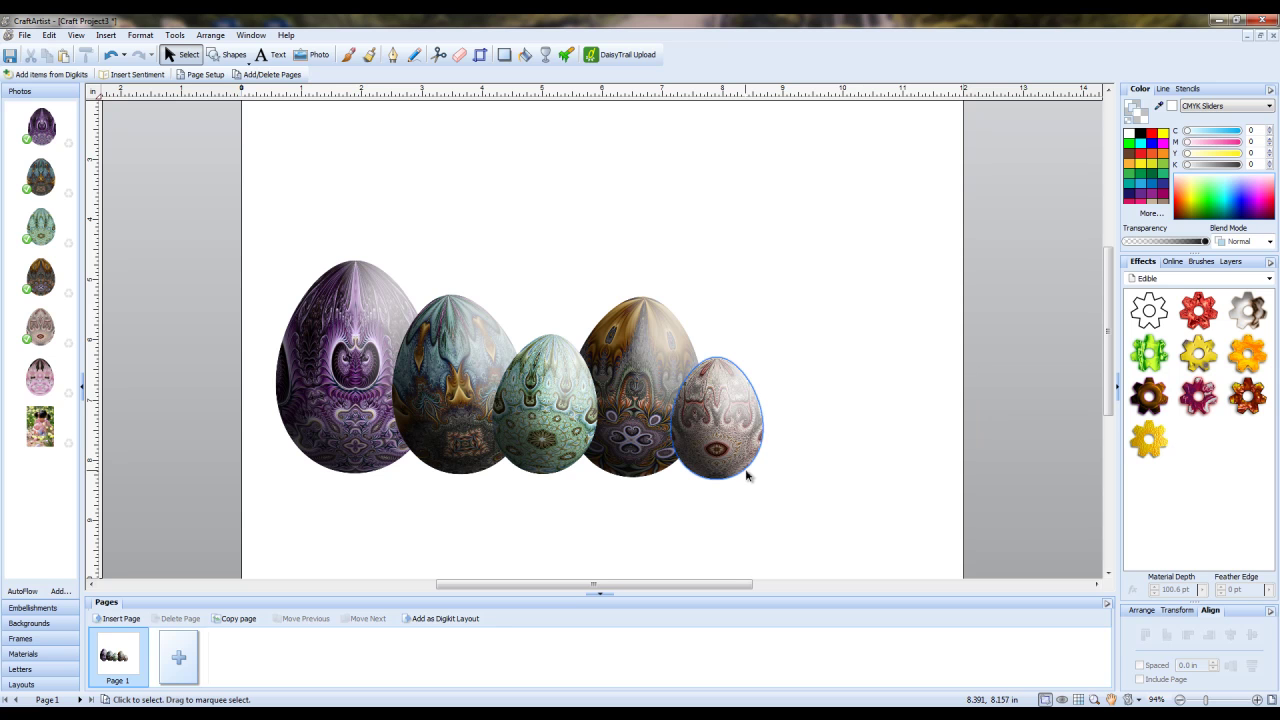
pyautogui.moveTo(864, 503); pyautogui.dragTo(213, 210)
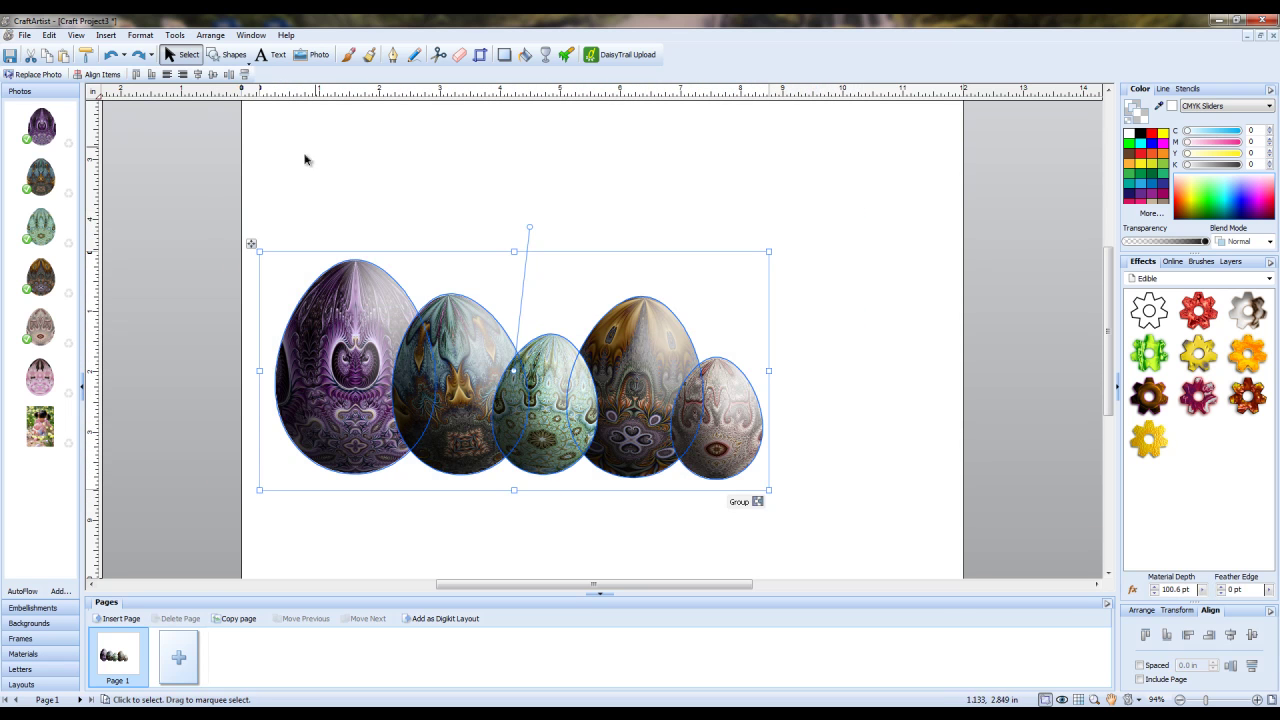
# Add a slightly sheared drop shadow to the selected eggs with the Shadow tool
pyautogui.click(507, 56)
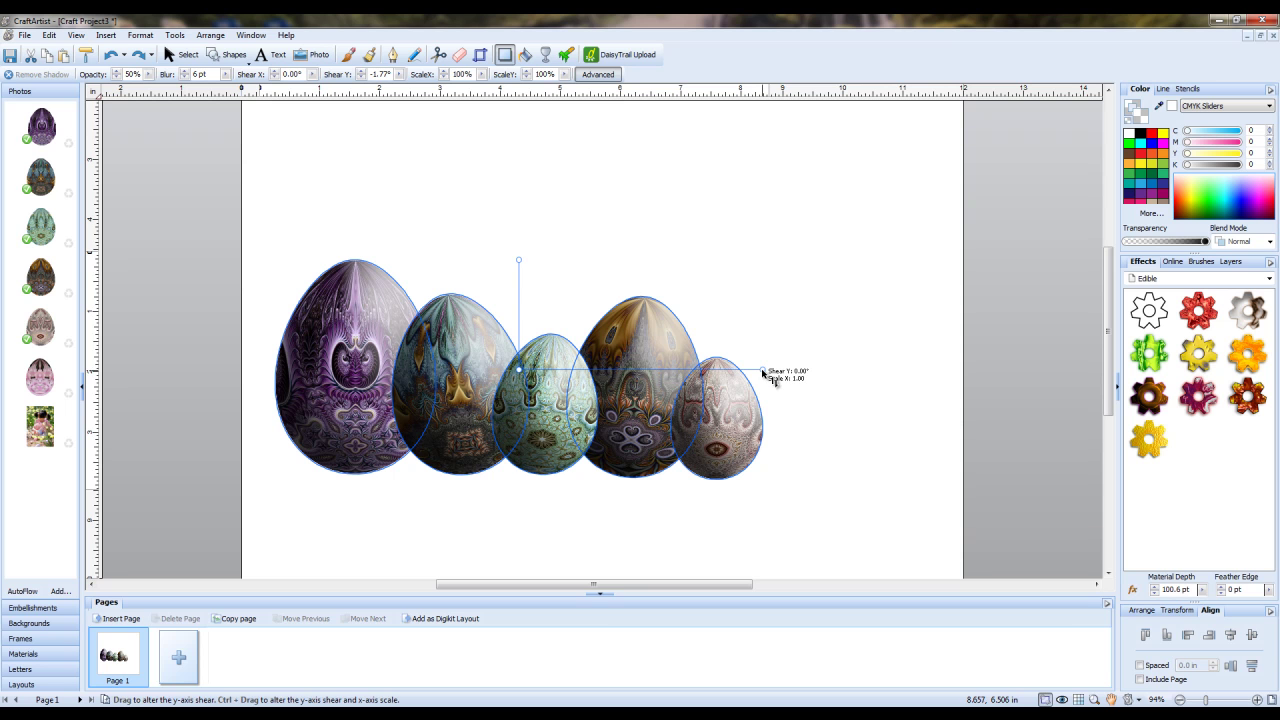
pyautogui.moveTo(763, 372)
pyautogui.mouseDown()
pyautogui.moveTo(770, 384)
pyautogui.moveTo(762, 358)
pyautogui.mouseUp()
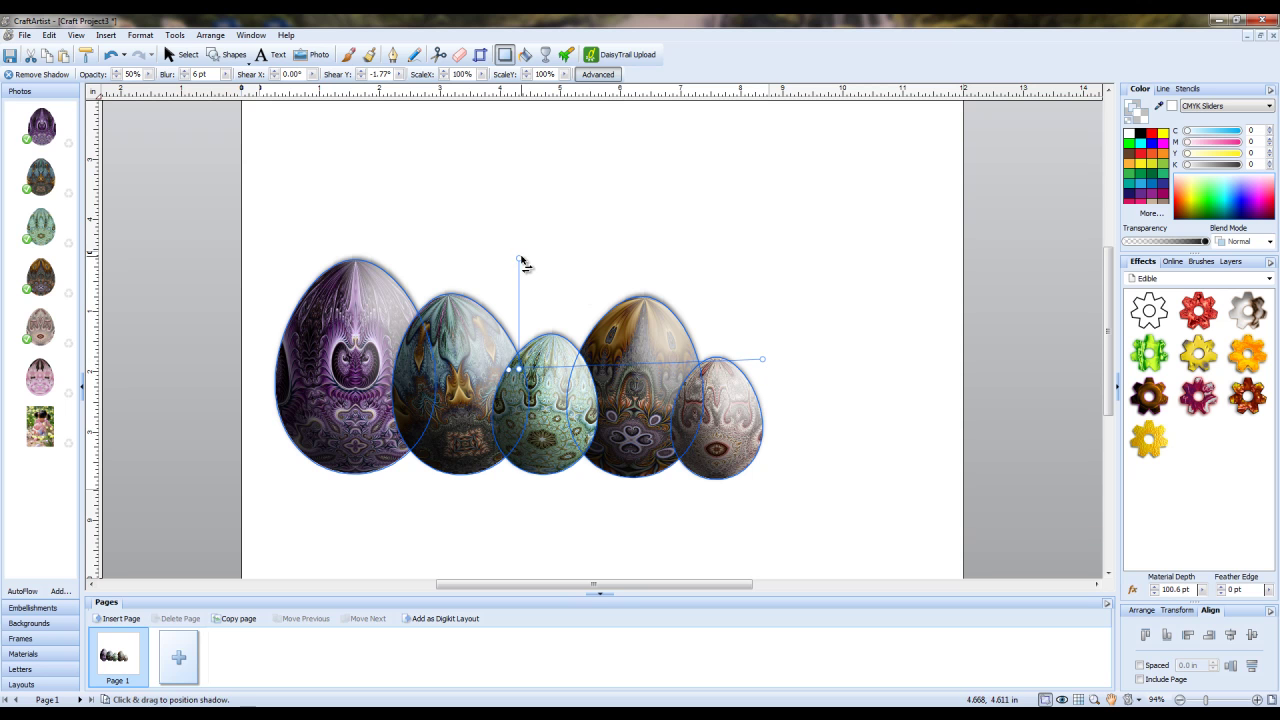
pyautogui.moveTo(519, 259); pyautogui.dragTo(521, 264)
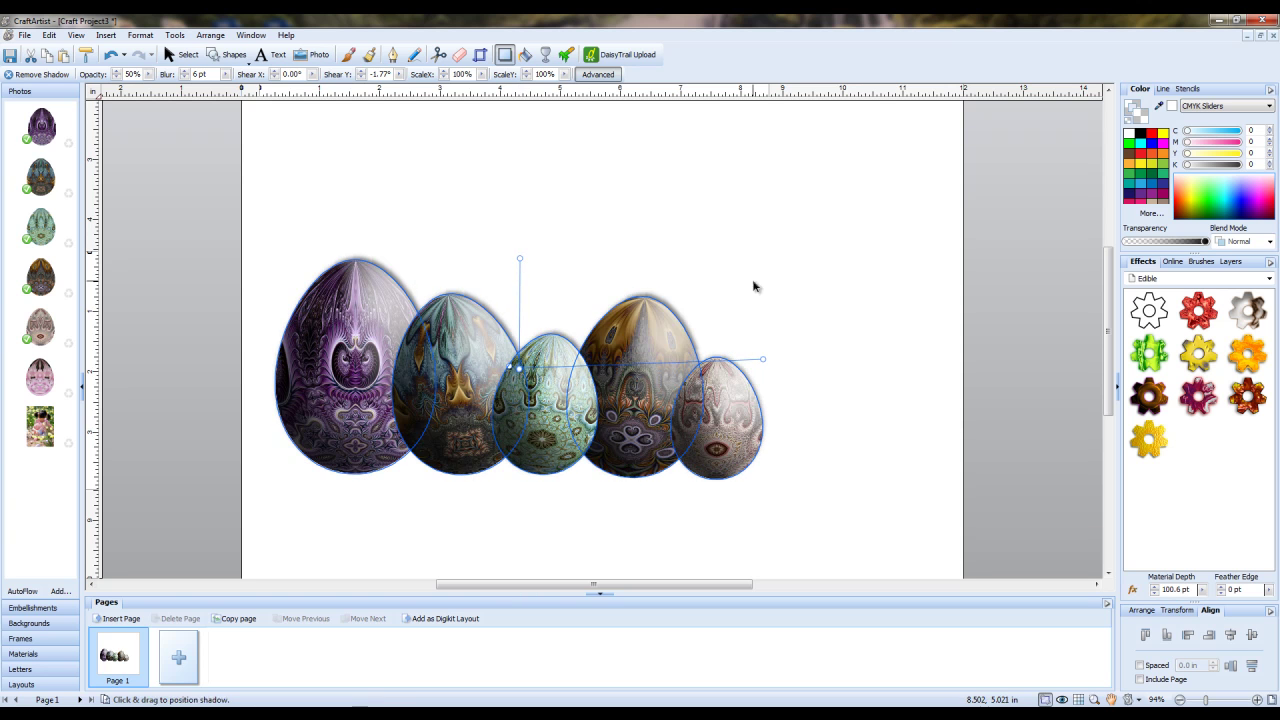
pyautogui.click(855, 282)
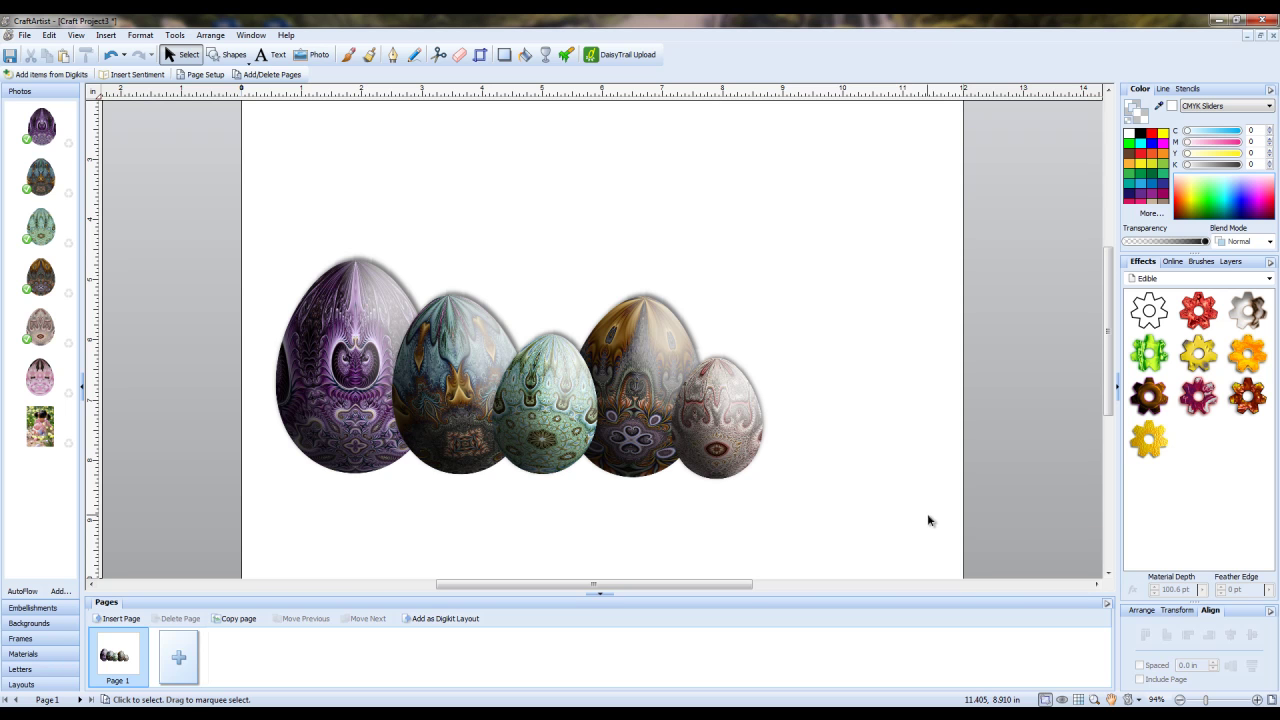
# Group the five eggs into a single object
pyautogui.moveTo(927, 515); pyautogui.dragTo(223, 188)
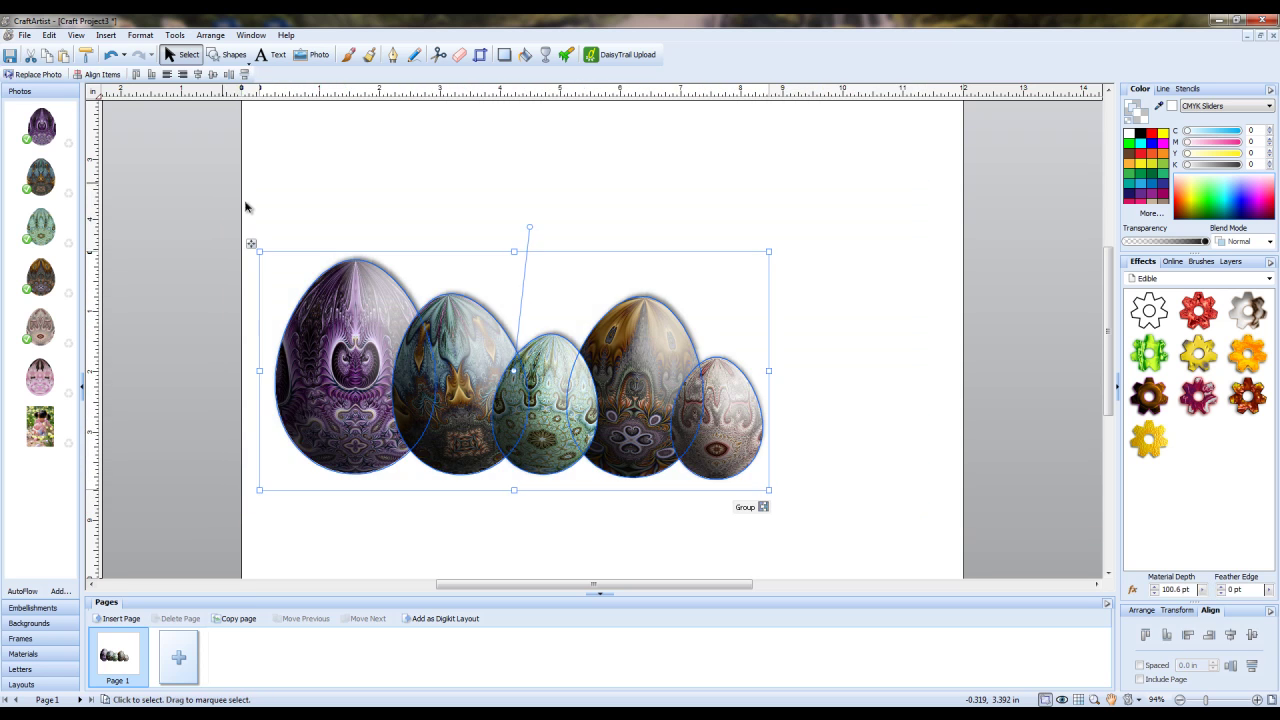
pyautogui.click(763, 508)
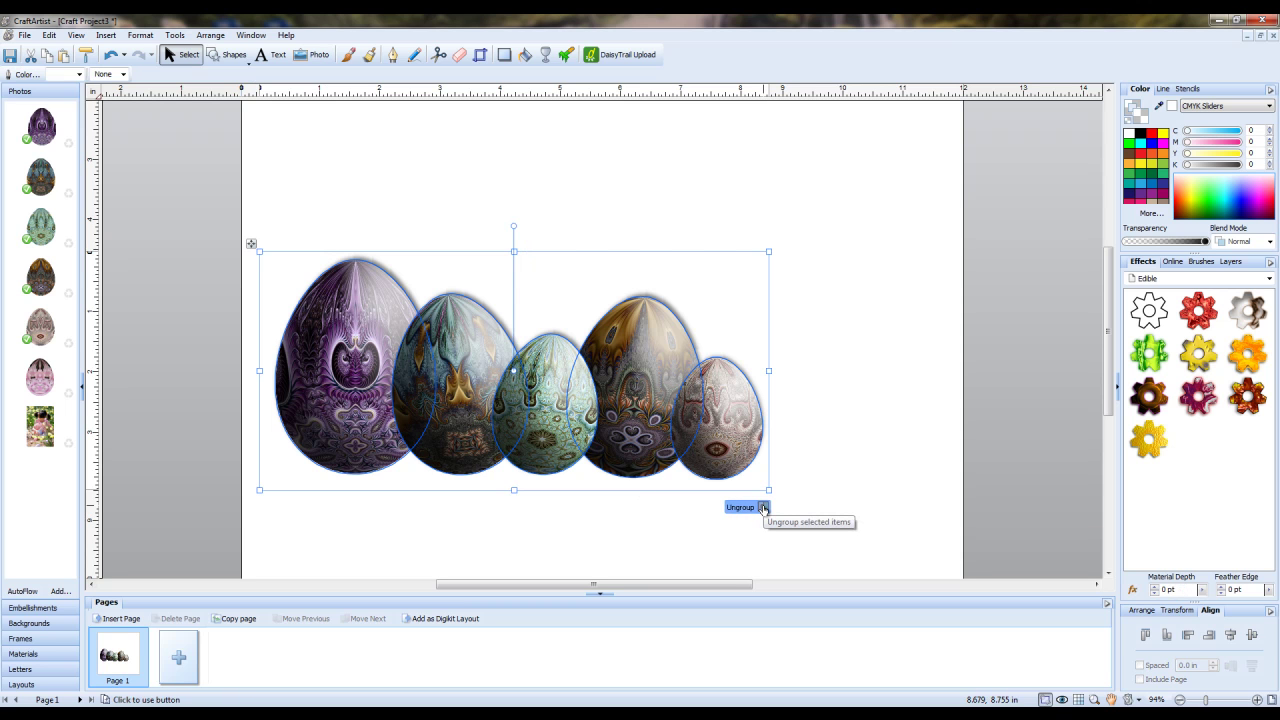
pyautogui.click(813, 496)
# Enlarge the egg group and move it lower on the page
pyautogui.click(672, 432)
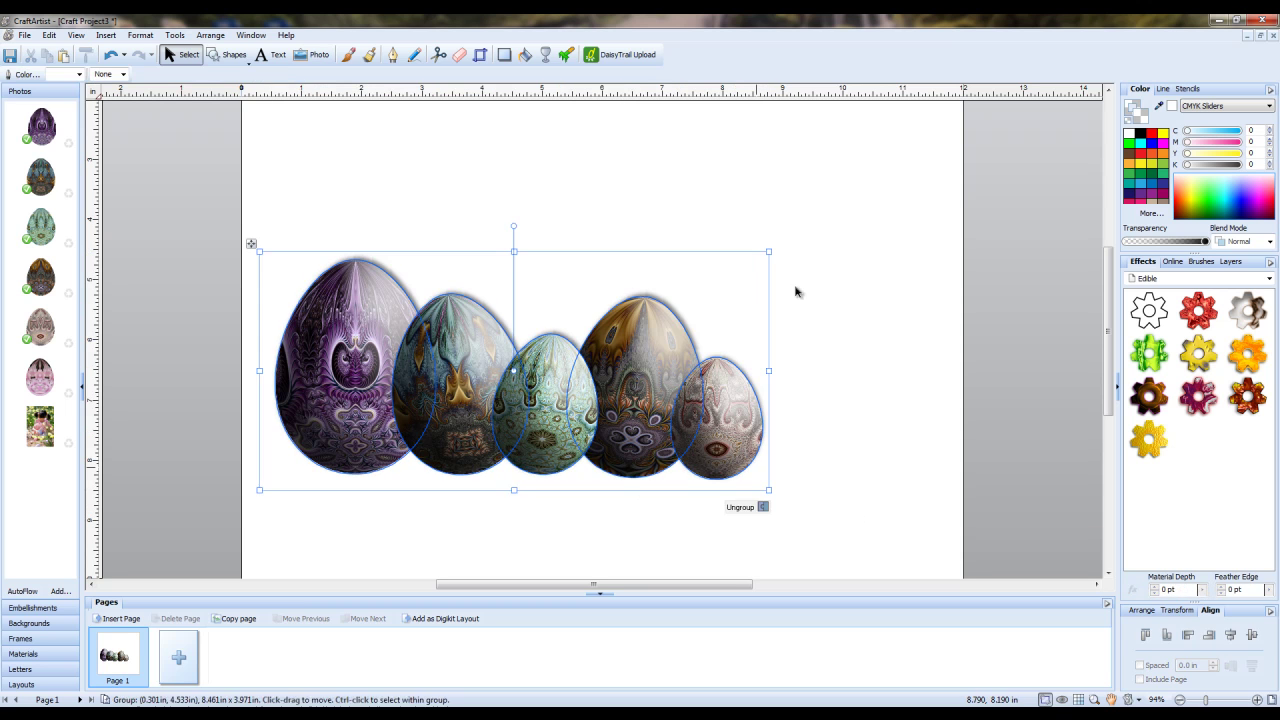
pyautogui.moveTo(766, 251); pyautogui.dragTo(945, 208)
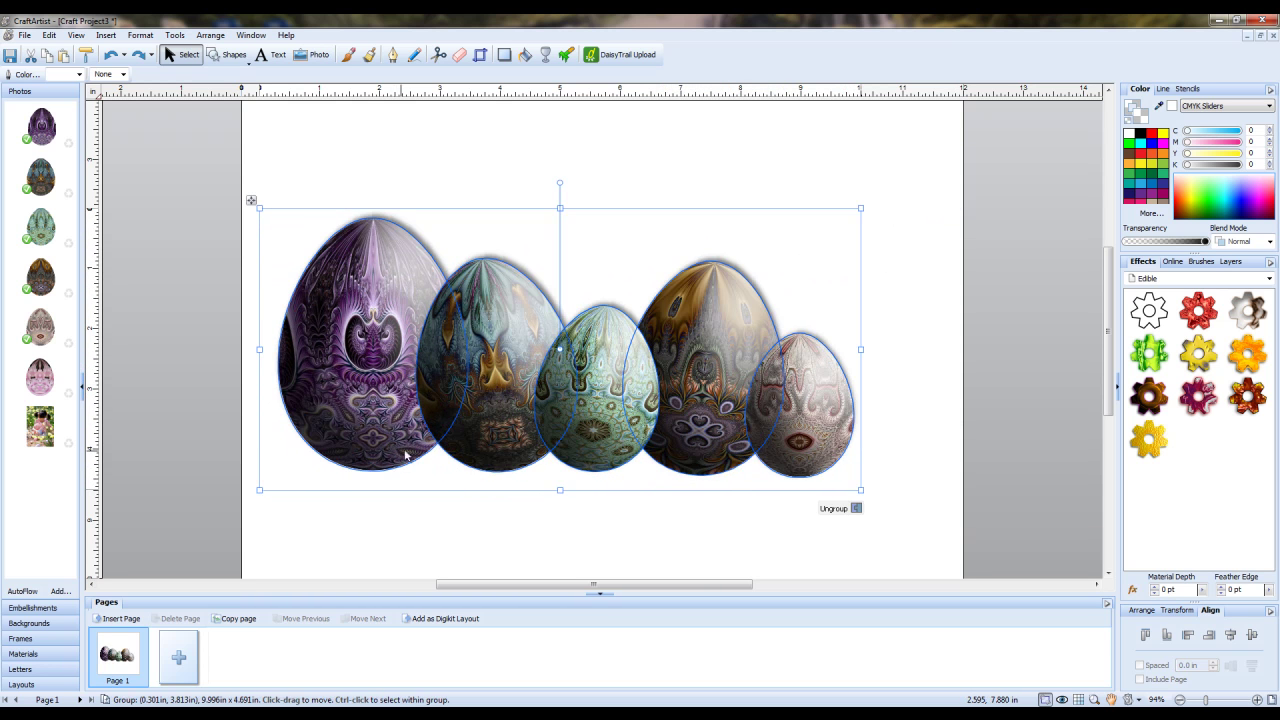
pyautogui.click(908, 500)
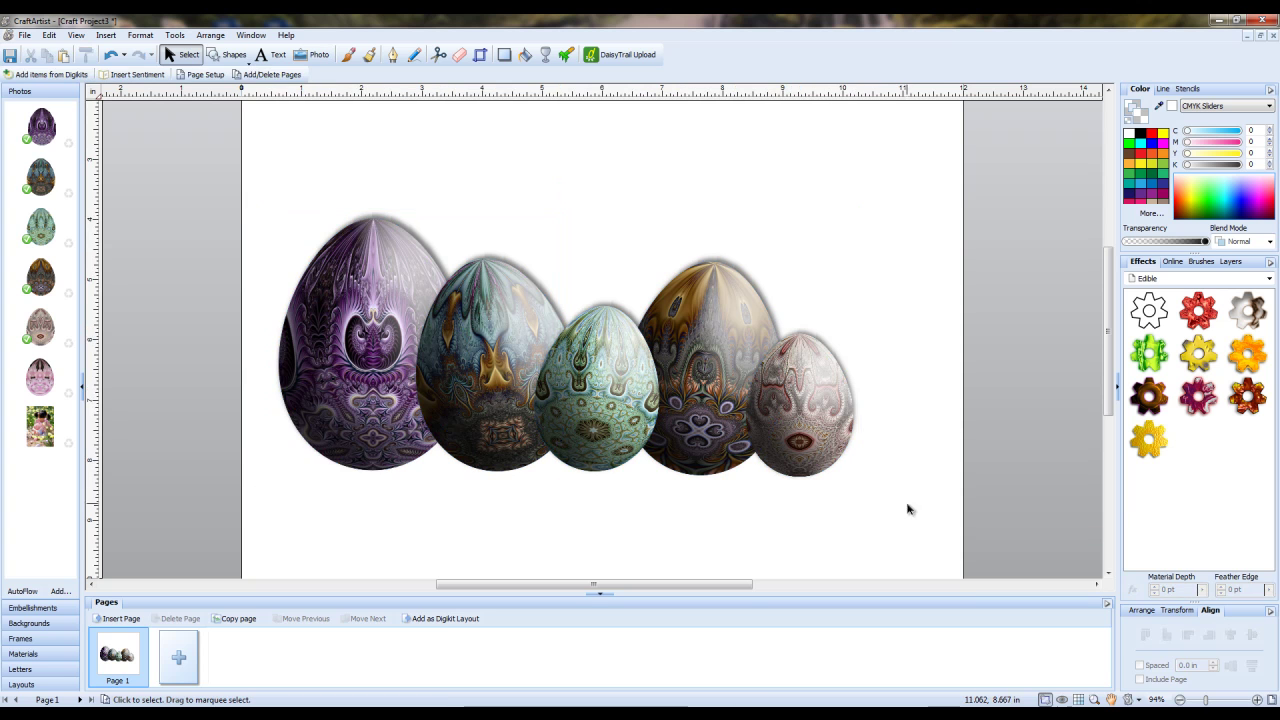
pyautogui.click(492, 318)
pyautogui.moveTo(492, 318); pyautogui.dragTo(522, 390)
pyautogui.click(588, 226)
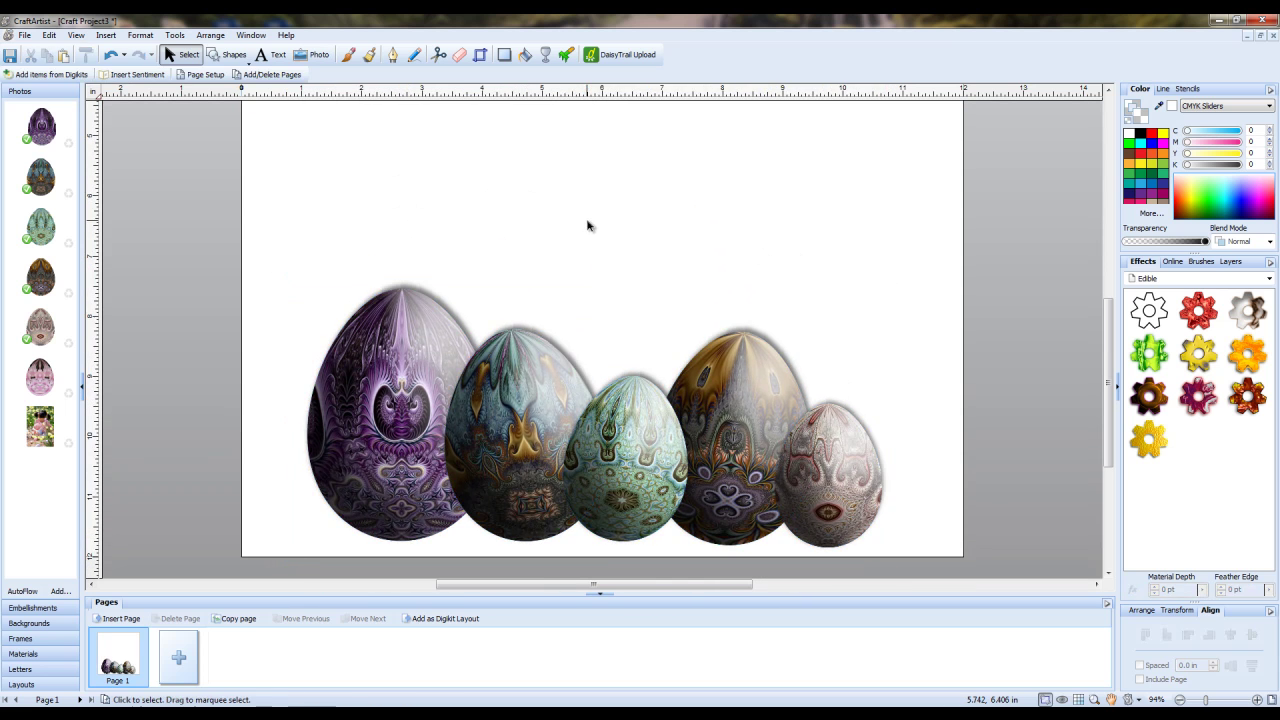
# Place the pink egg image near the top of the page and enlarge it
pyautogui.scroll(6, 600, 225)
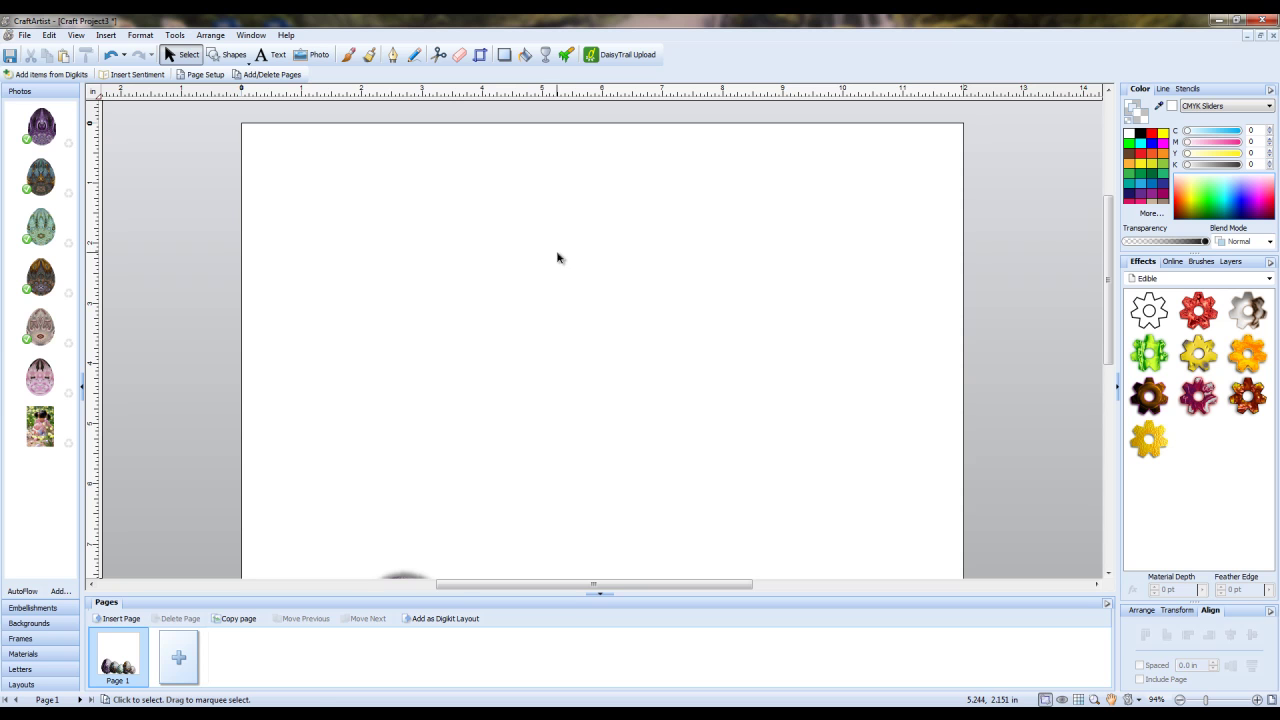
pyautogui.moveTo(40, 388); pyautogui.dragTo(405, 315)
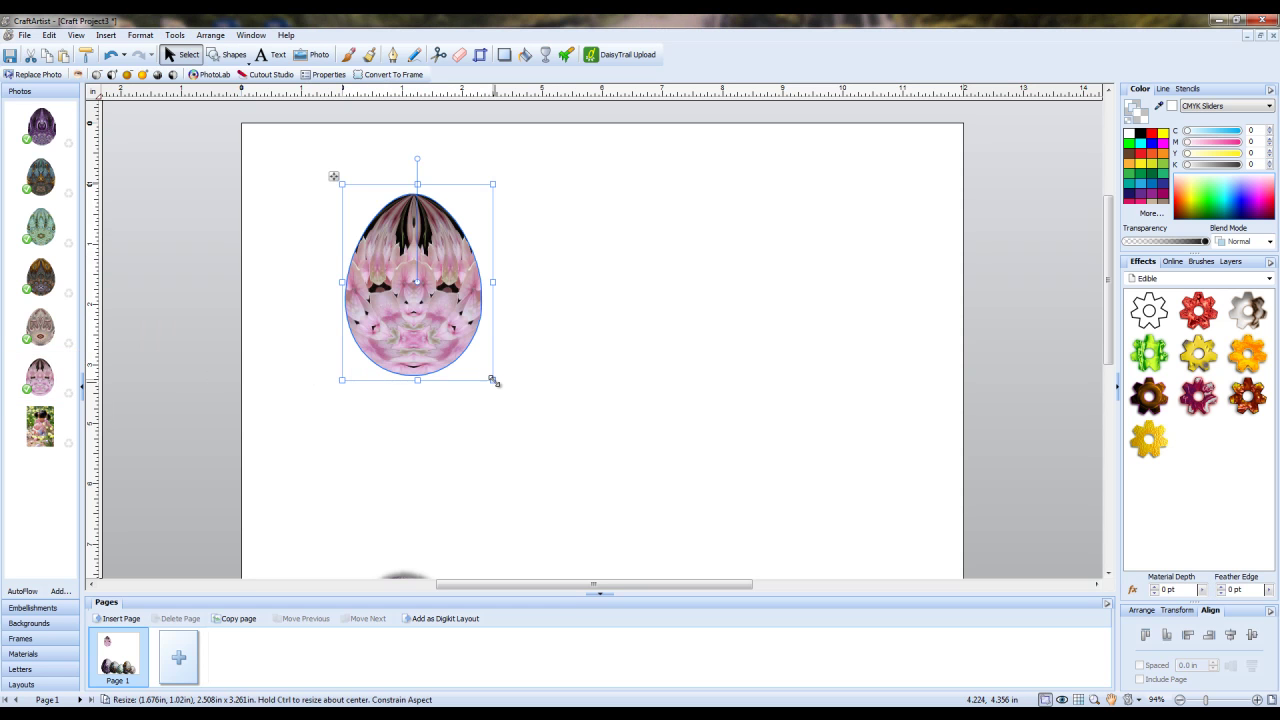
pyautogui.moveTo(493, 381); pyautogui.dragTo(468, 388)
pyautogui.click(669, 357)
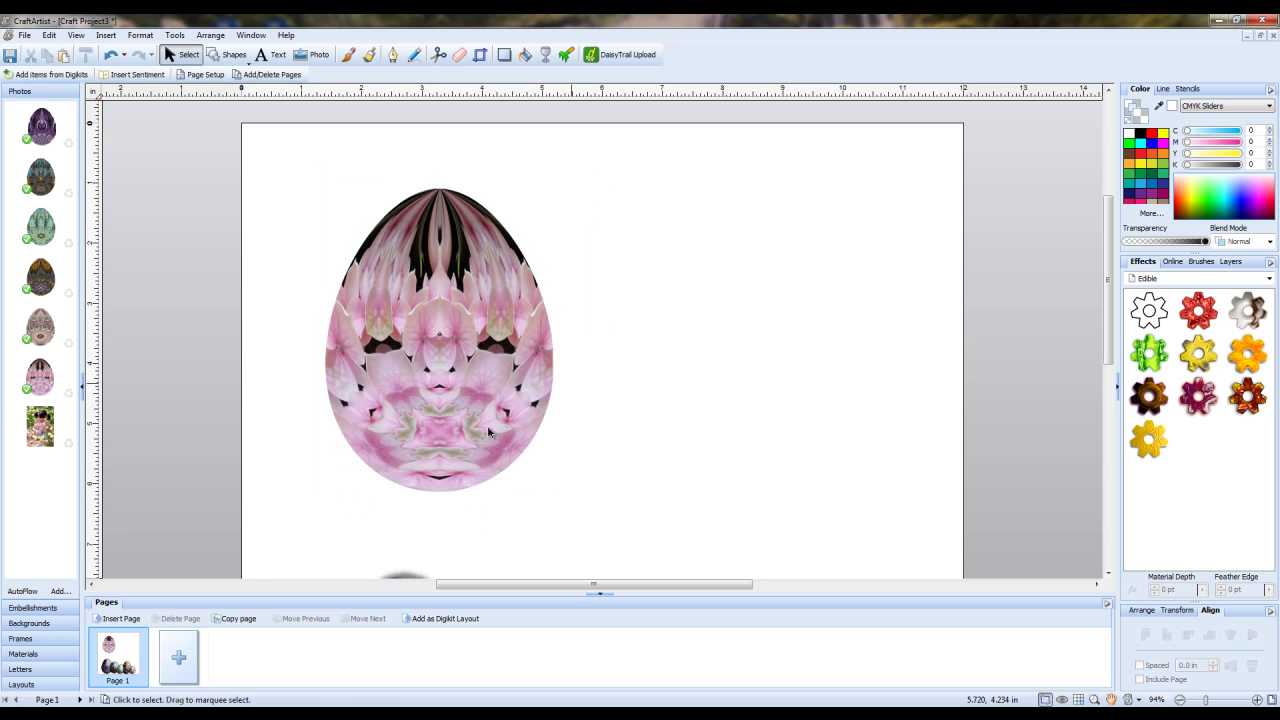
# Add the child's photo, resized to 3.732 x 5.612 in, beside the pink egg
pyautogui.moveTo(40, 425); pyautogui.dragTo(716, 332)
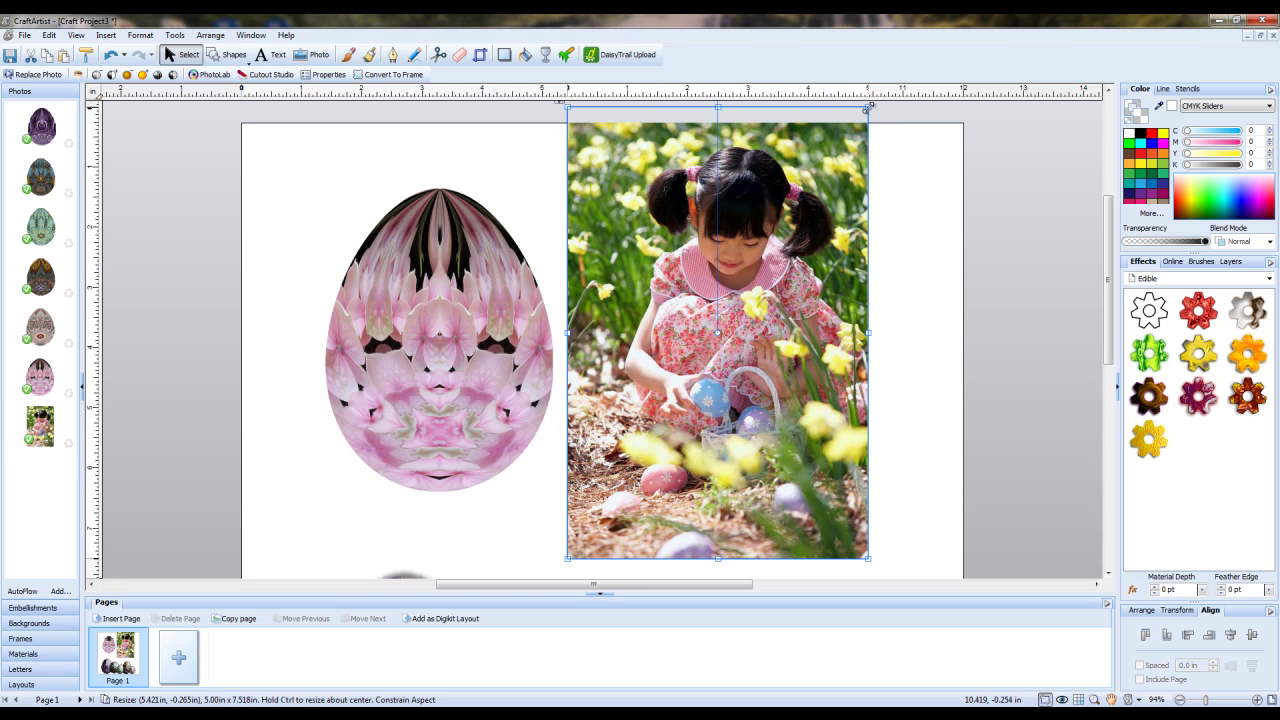
pyautogui.moveTo(868, 106); pyautogui.dragTo(786, 214)
pyautogui.moveTo(735, 340); pyautogui.dragTo(788, 297)
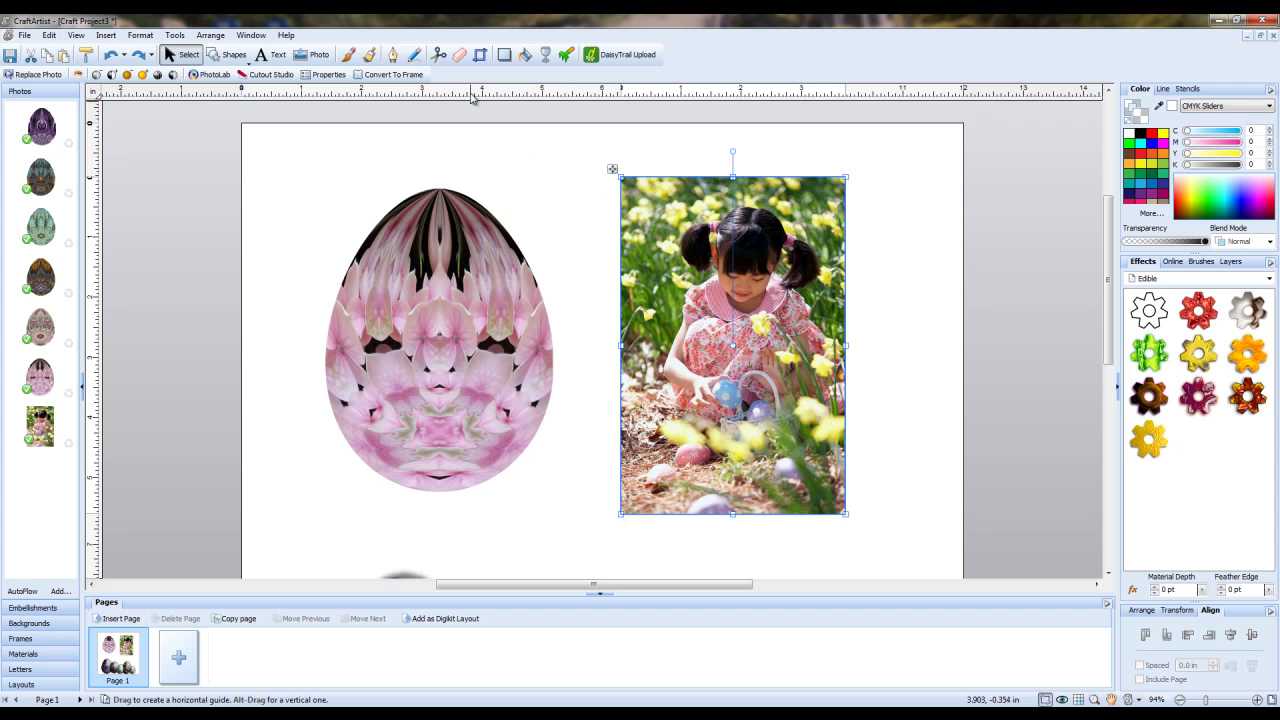
# Place a circle punch on the photo and shape it into an ellipse around the child
pyautogui.click(438, 56)
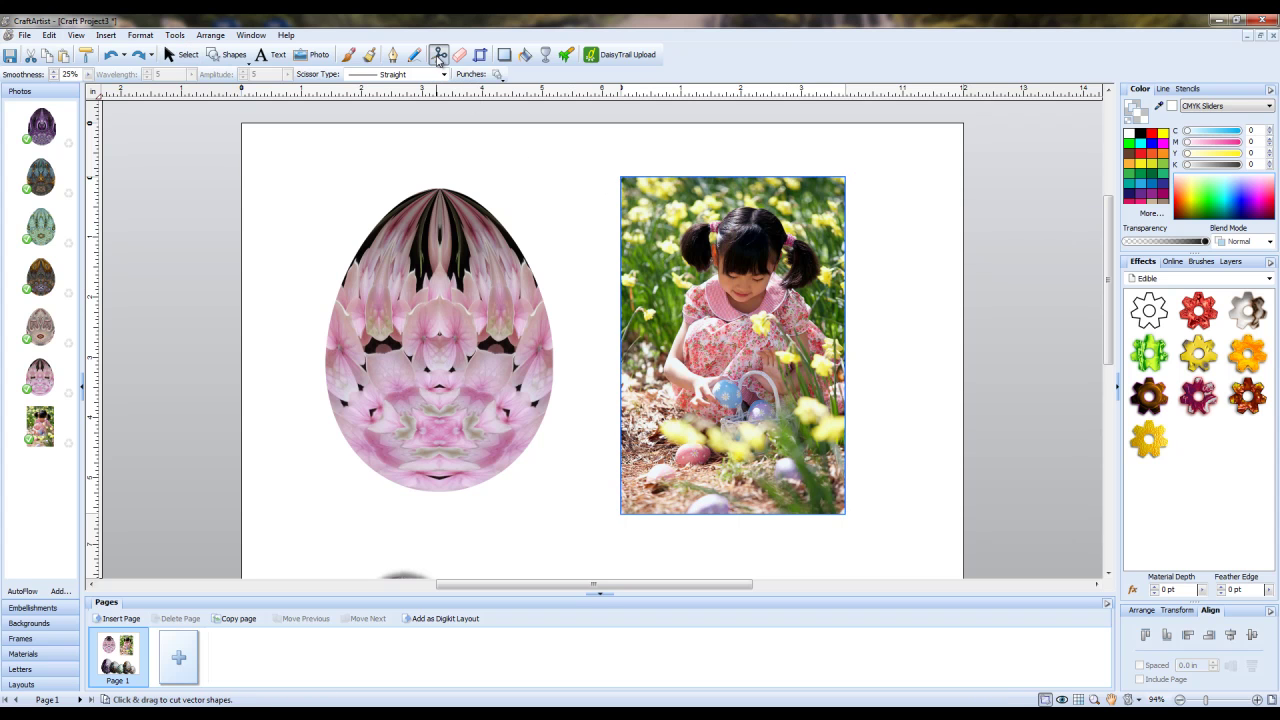
pyautogui.click(498, 74)
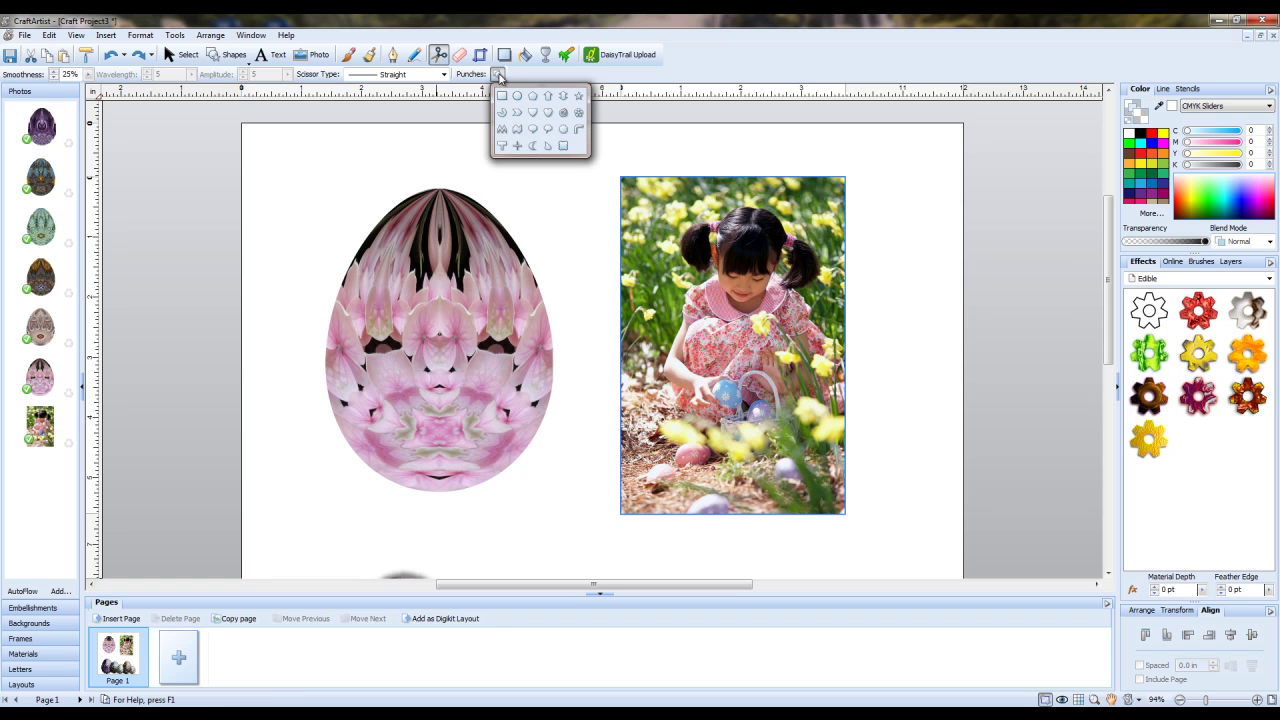
pyautogui.click(518, 100)
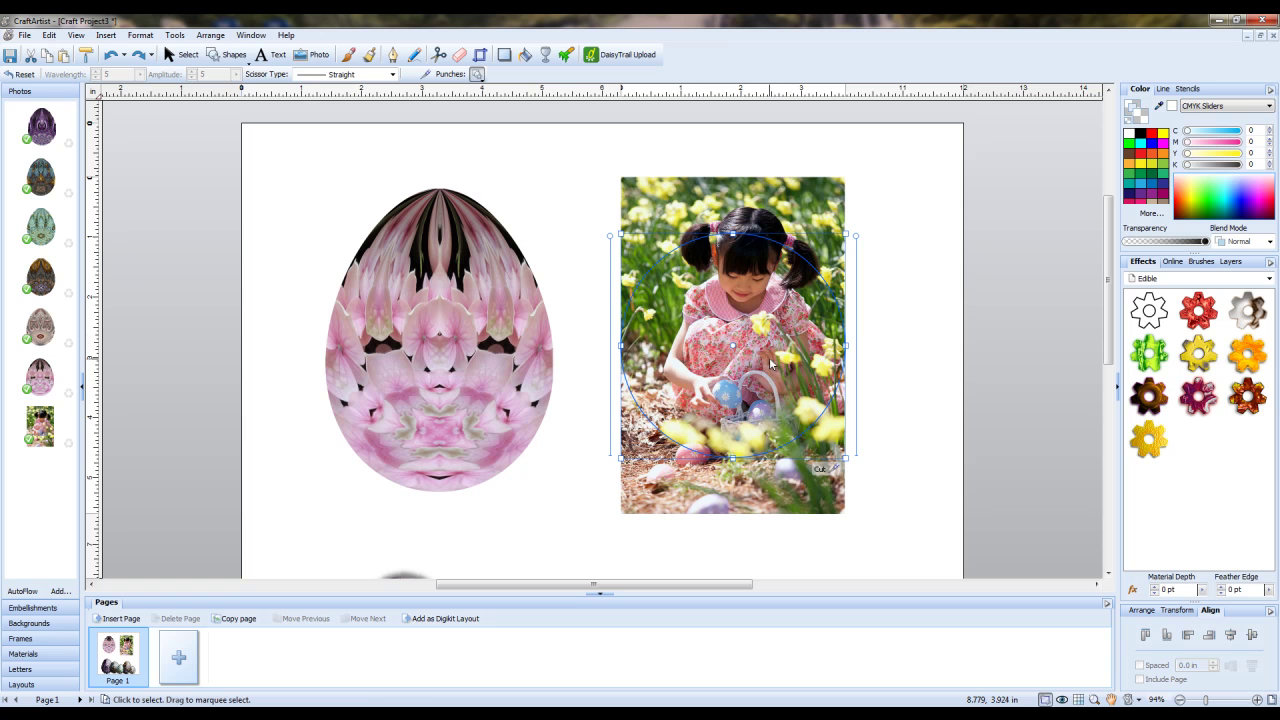
pyautogui.moveTo(732, 233); pyautogui.dragTo(733, 196)
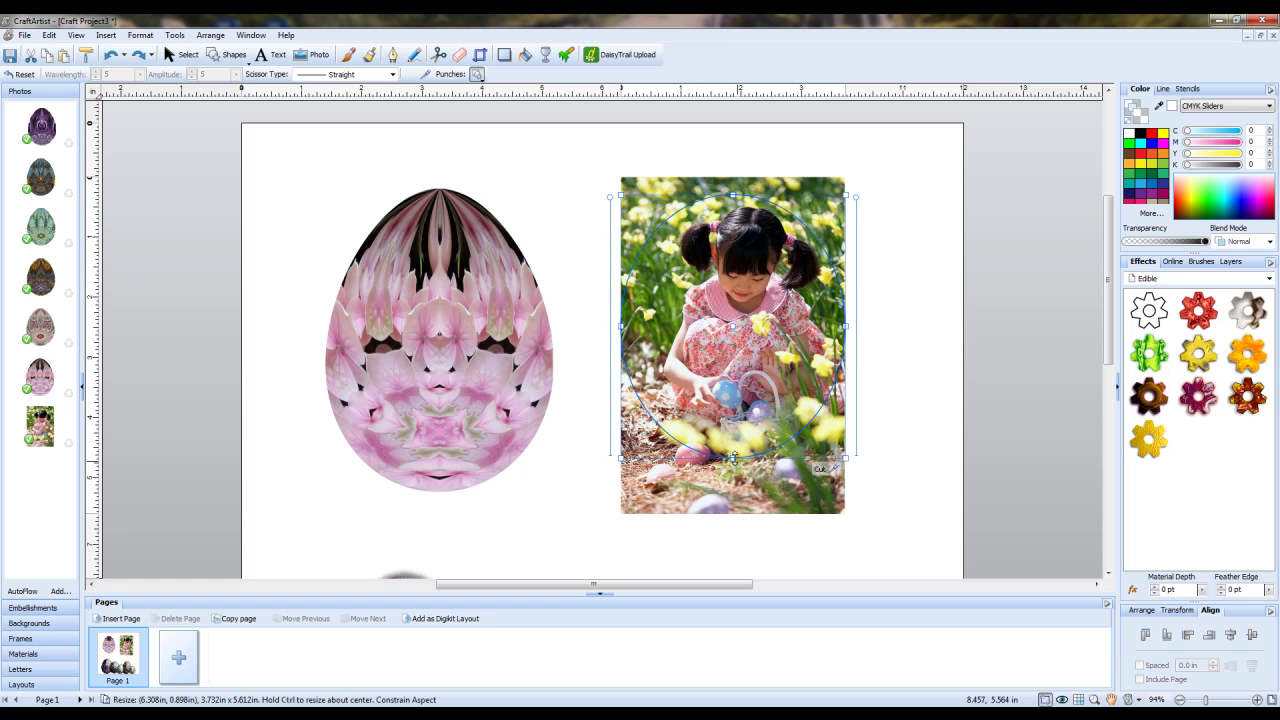
pyautogui.moveTo(732, 459); pyautogui.dragTo(732, 489)
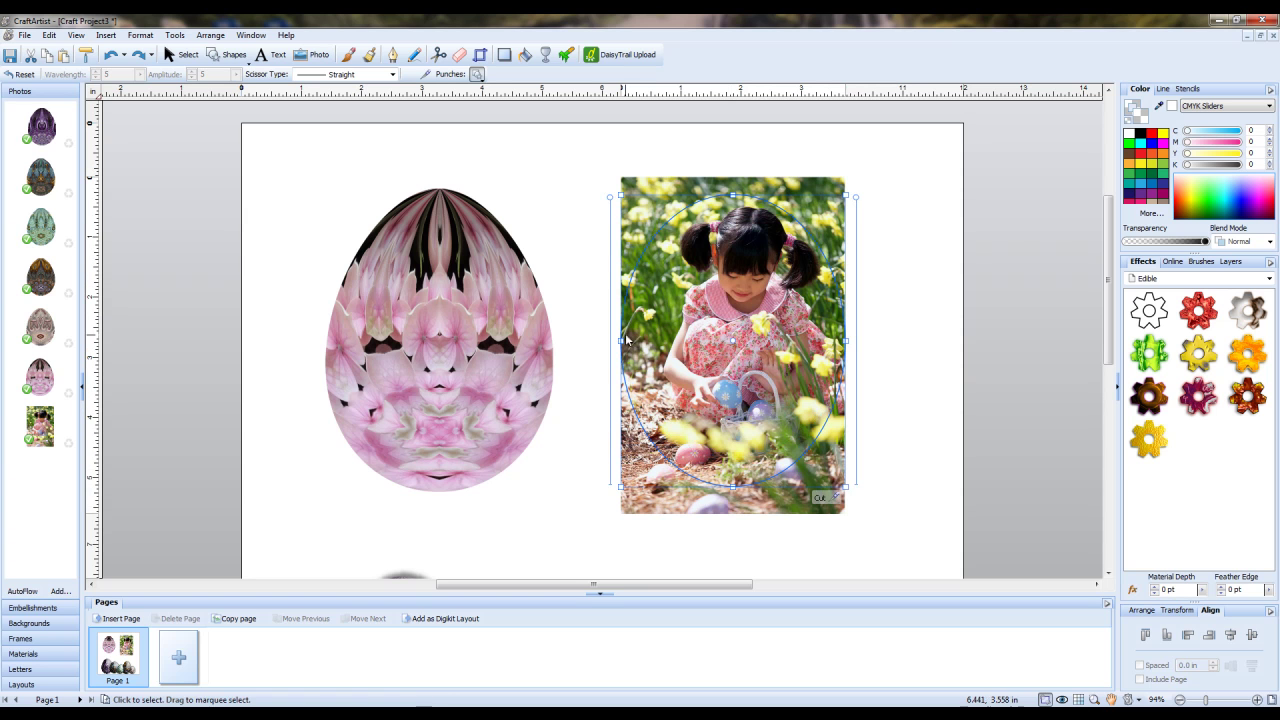
pyautogui.moveTo(623, 341); pyautogui.dragTo(646, 341)
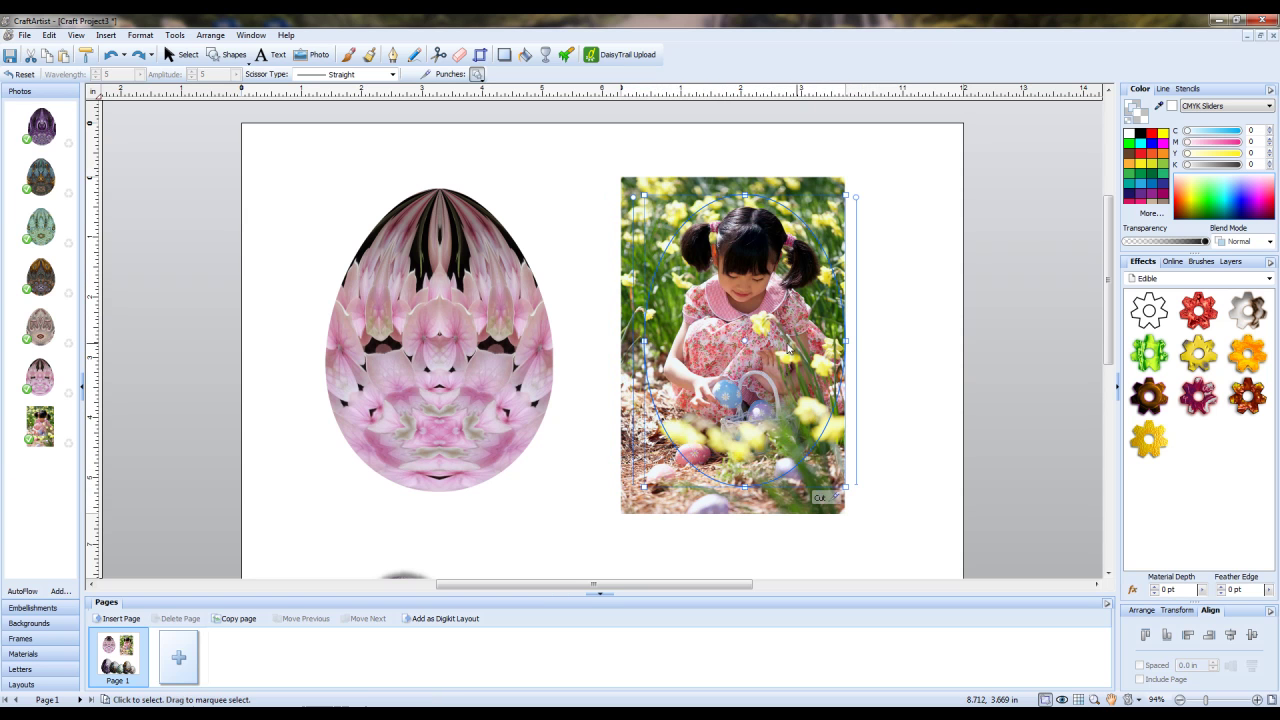
pyautogui.moveTo(843, 344); pyautogui.dragTo(830, 346)
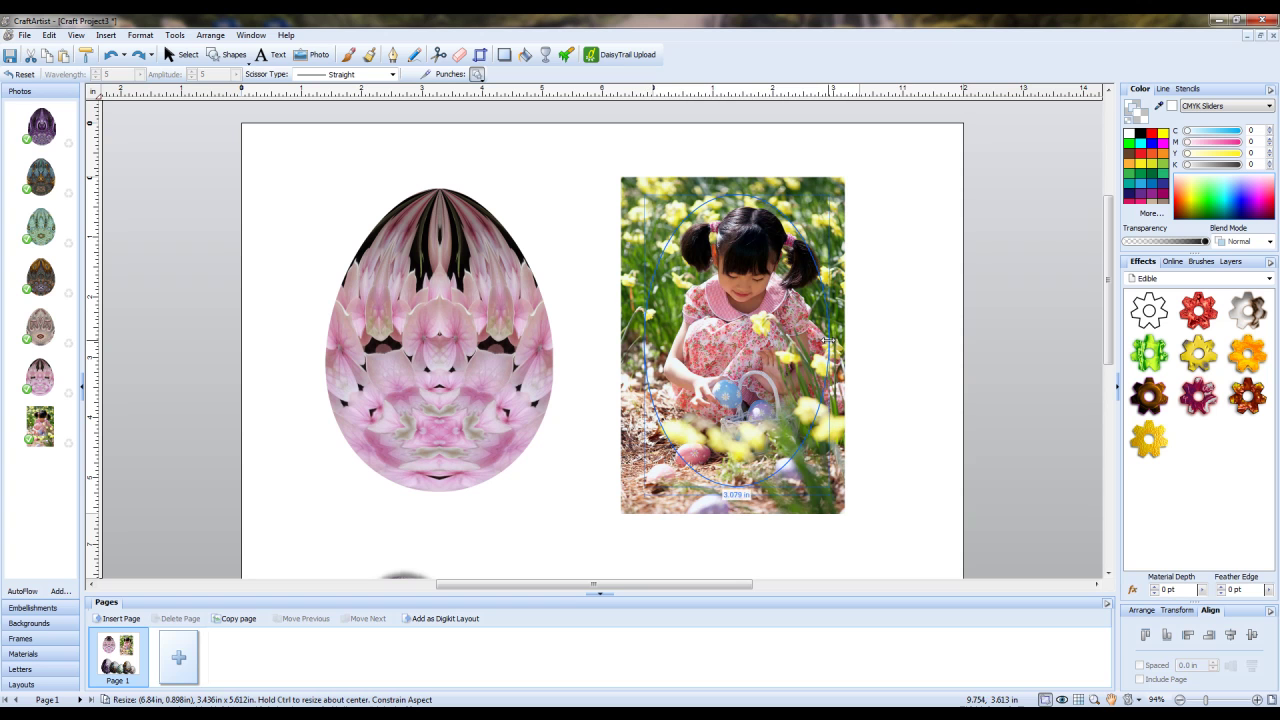
pyautogui.moveTo(767, 377); pyautogui.dragTo(767, 369)
pyautogui.moveTo(744, 477); pyautogui.dragTo(740, 462)
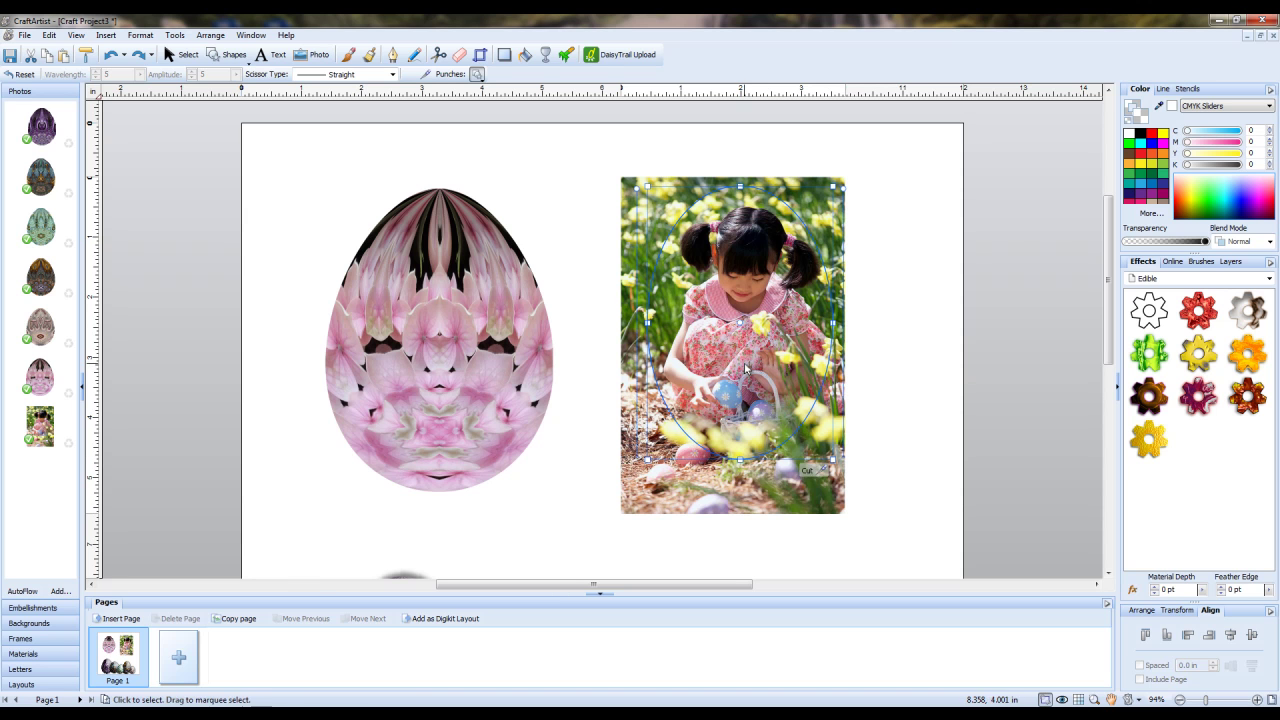
# Cut the photo along the ellipse and discard the area outside the oval
pyautogui.click(815, 468)
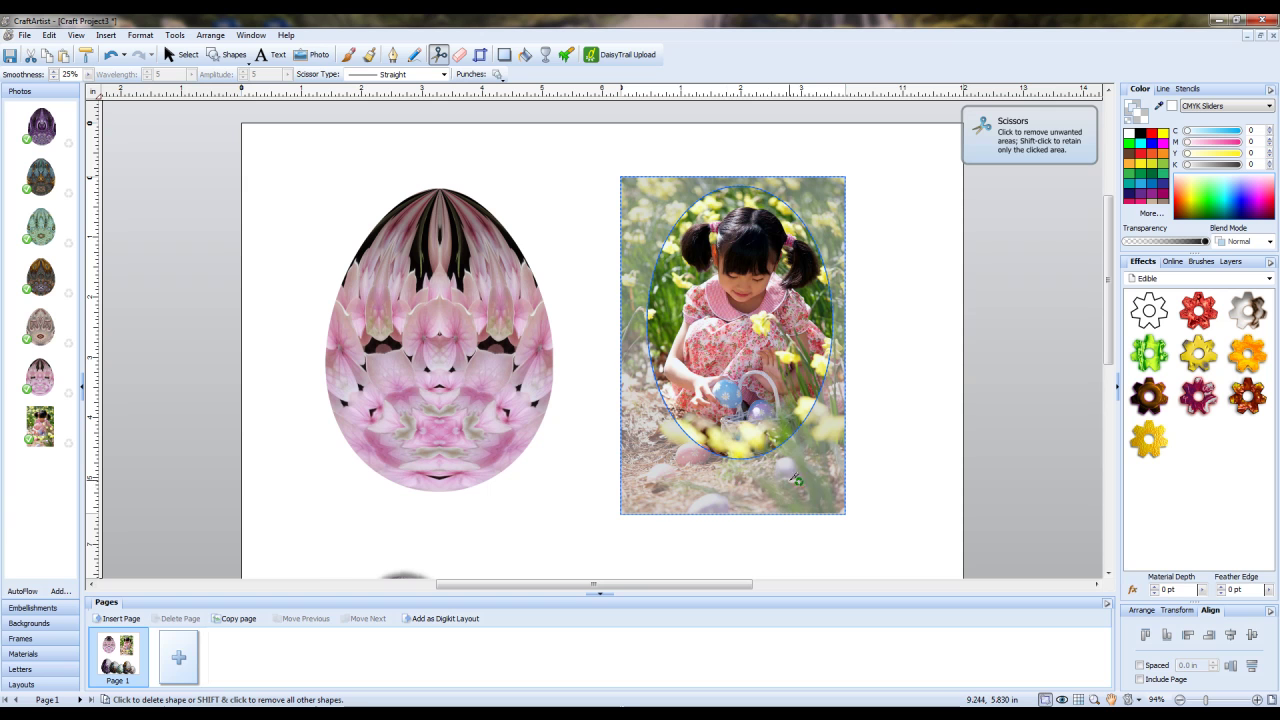
pyautogui.click(809, 478)
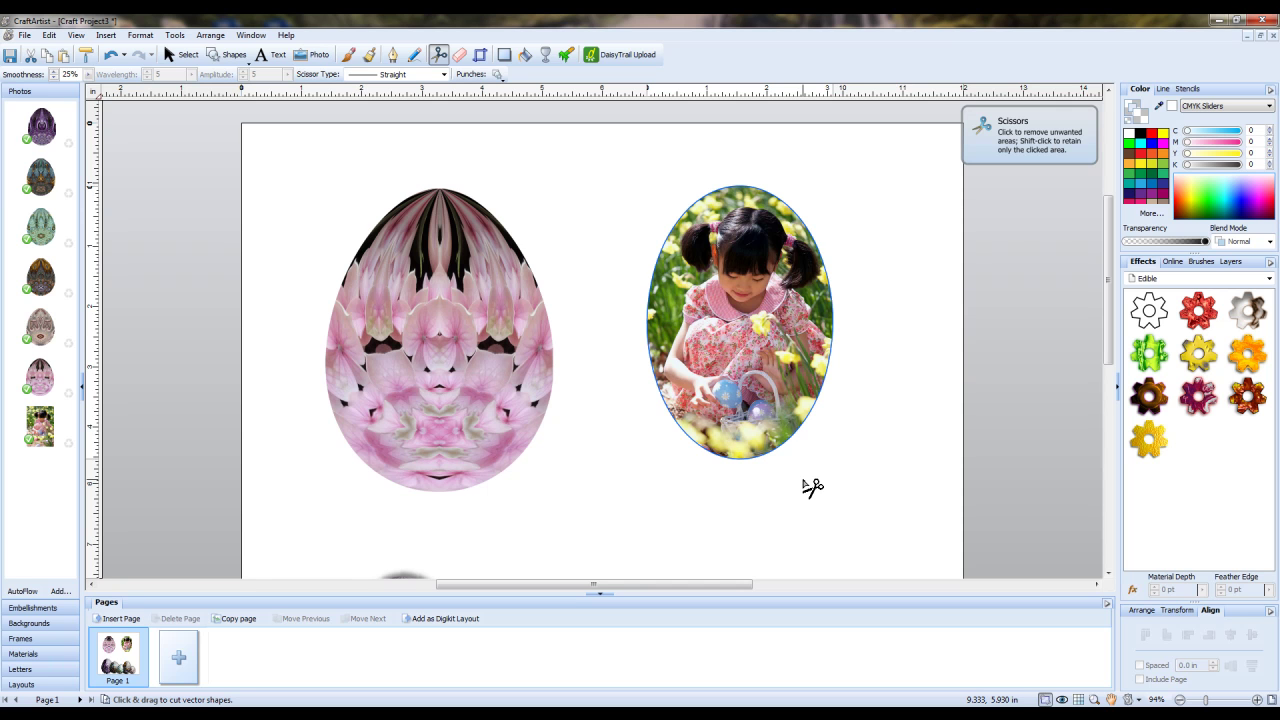
pyautogui.click(172, 55)
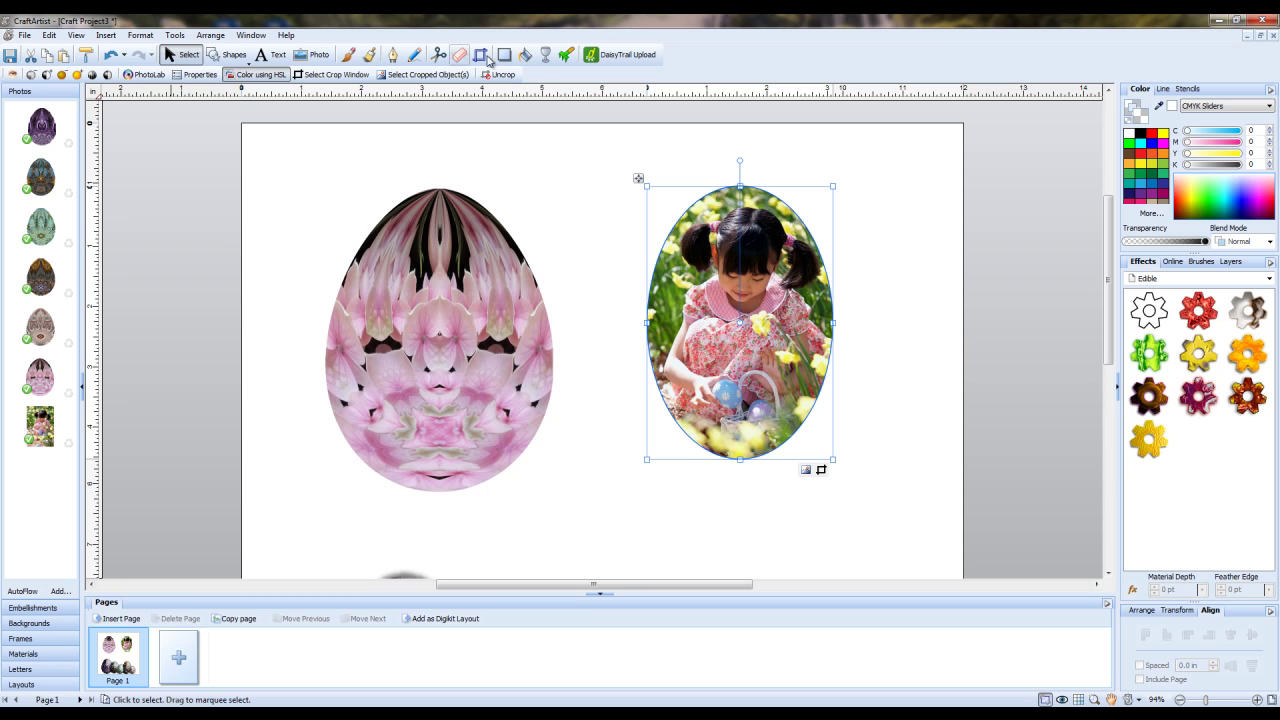
# Apply a Radial transparency to the oval photo and adjust its fade centre and extent
pyautogui.click(546, 56)
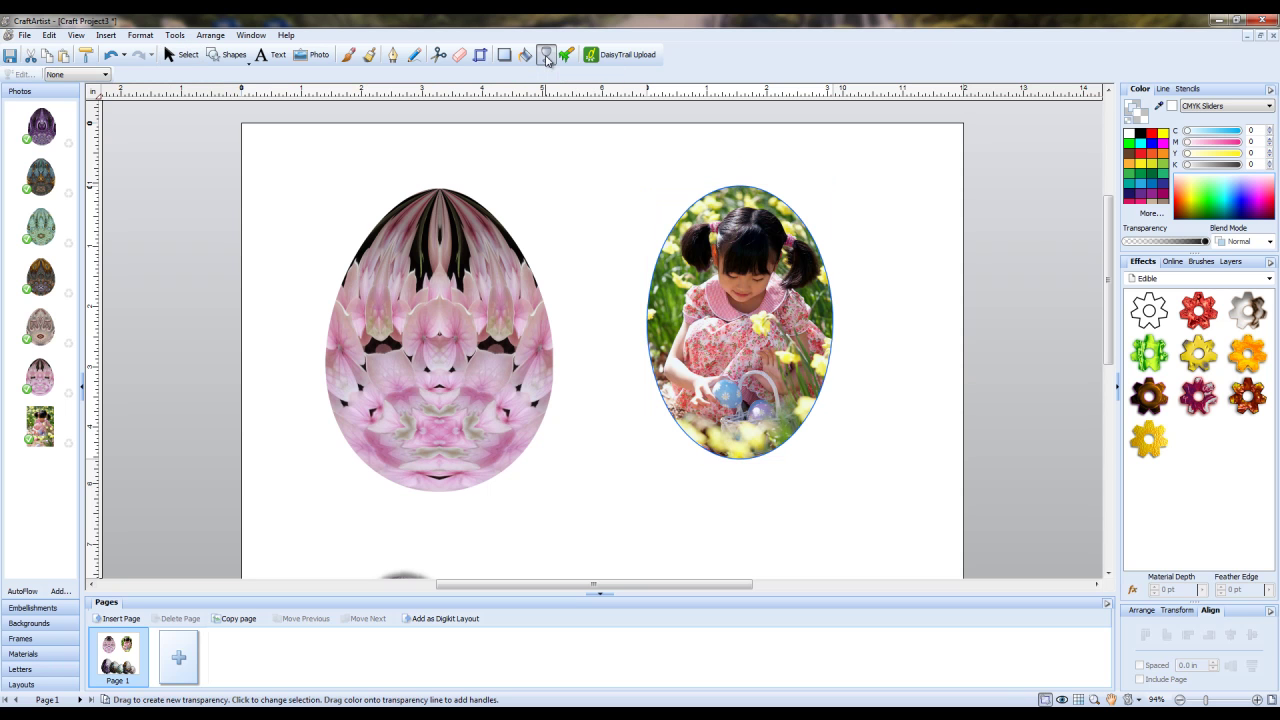
pyautogui.click(100, 74)
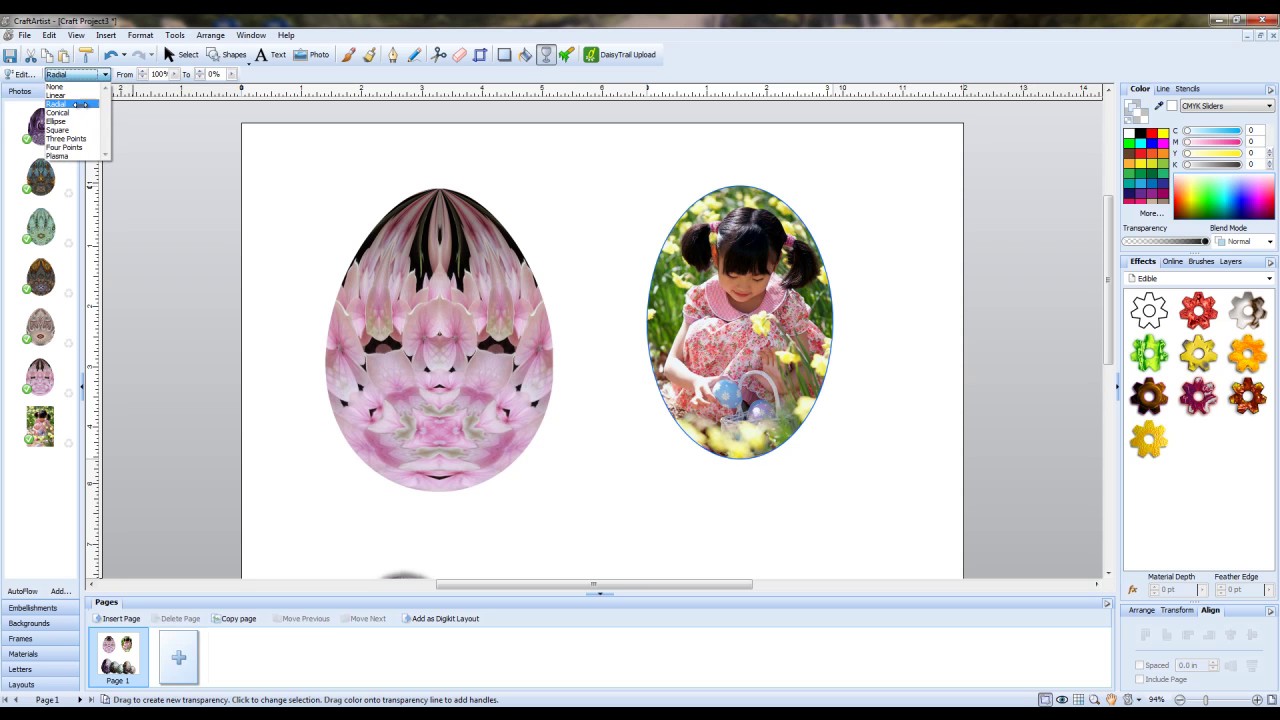
pyautogui.click(82, 106)
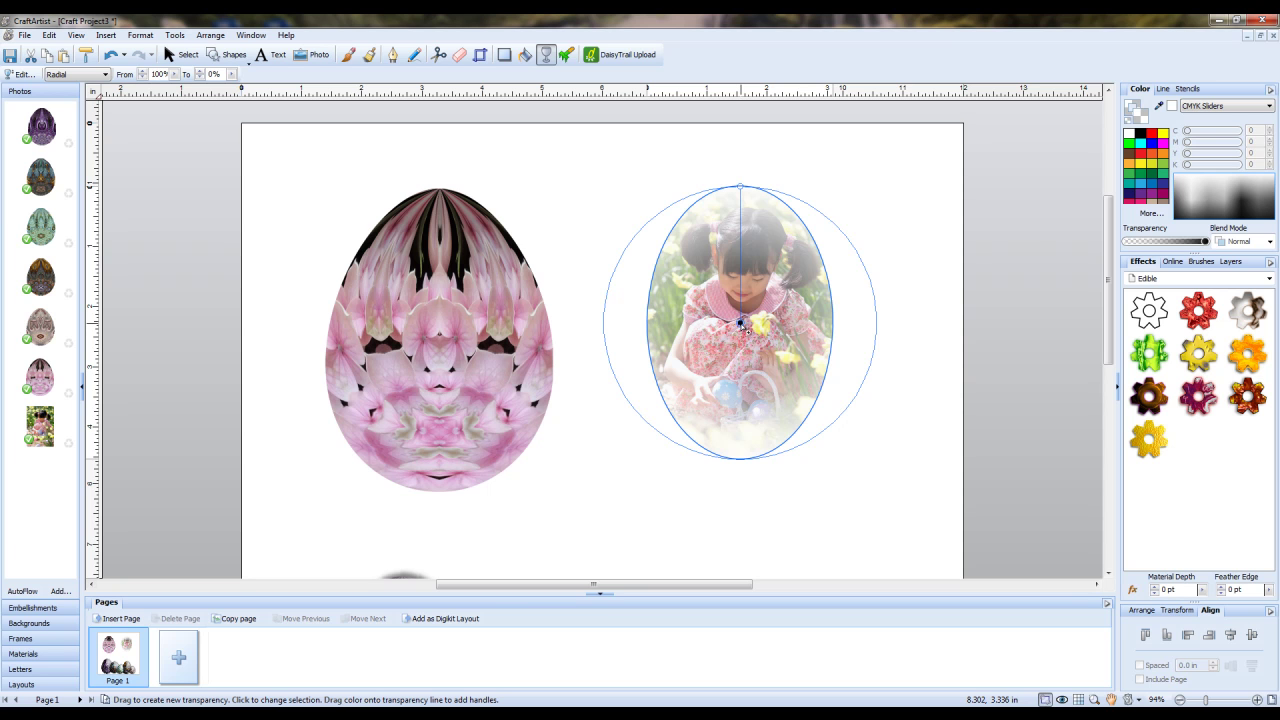
pyautogui.click(741, 317)
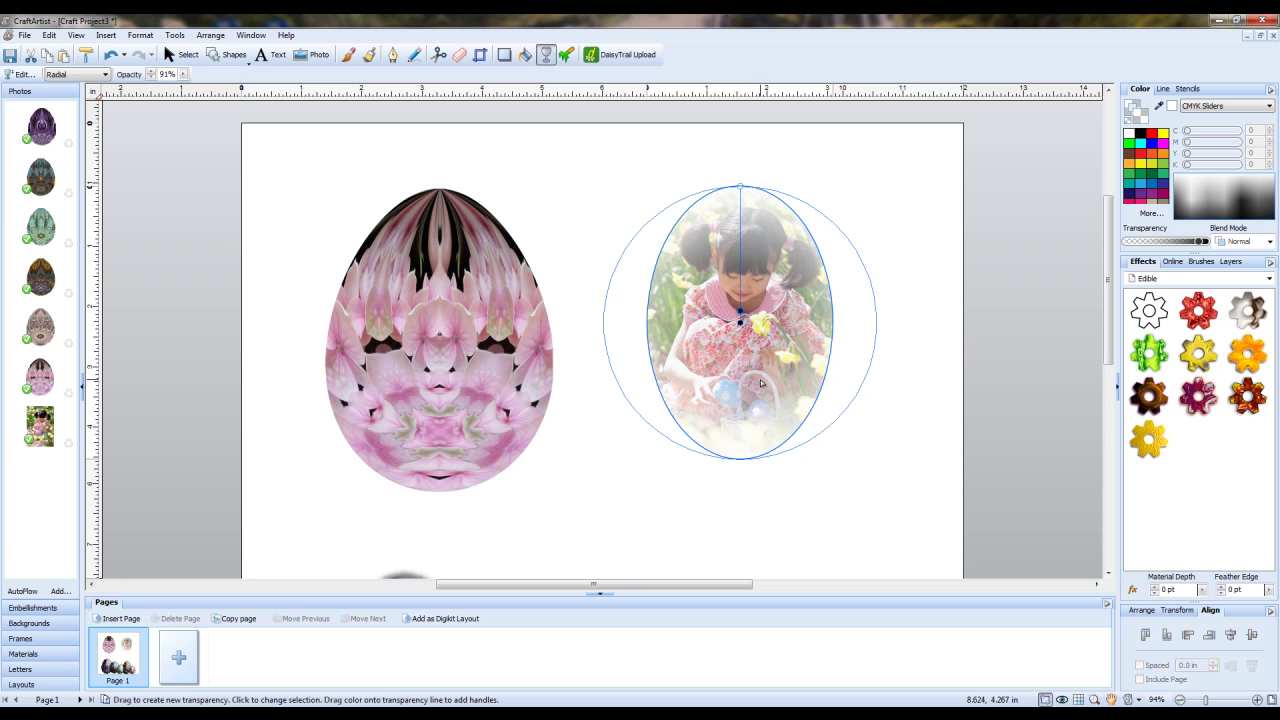
pyautogui.click(741, 317)
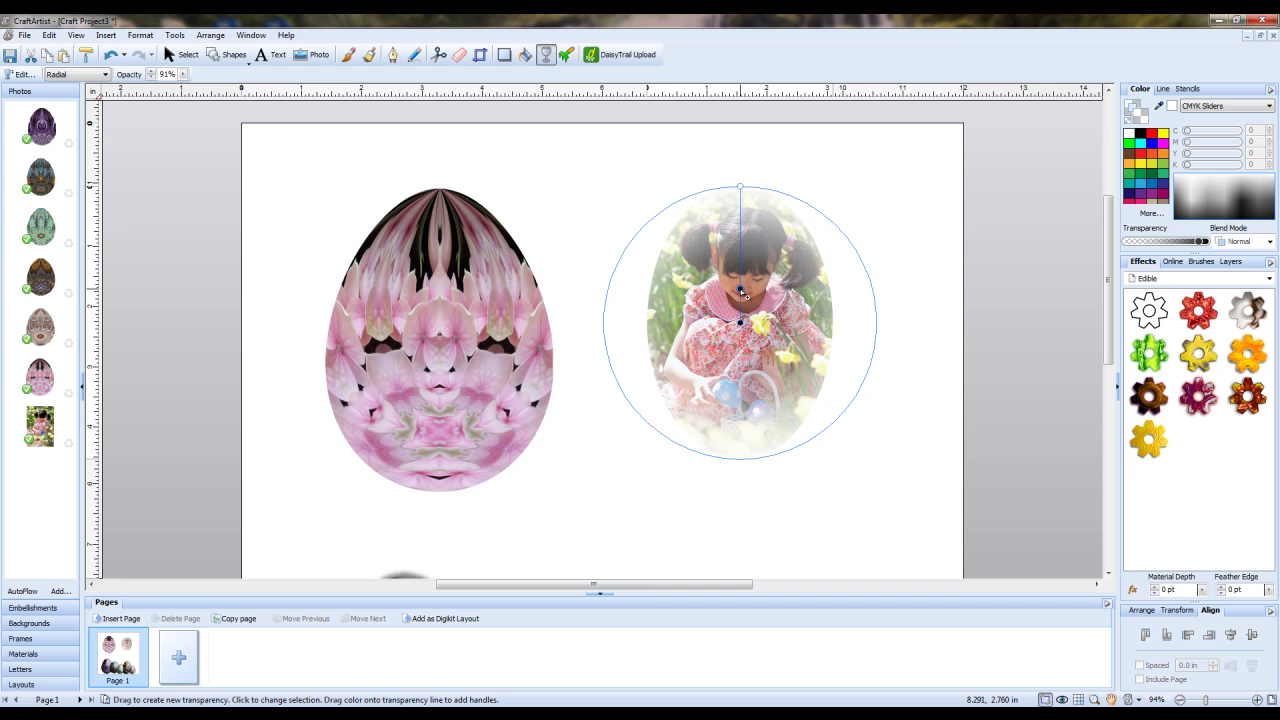
pyautogui.moveTo(741, 288); pyautogui.dragTo(741, 277)
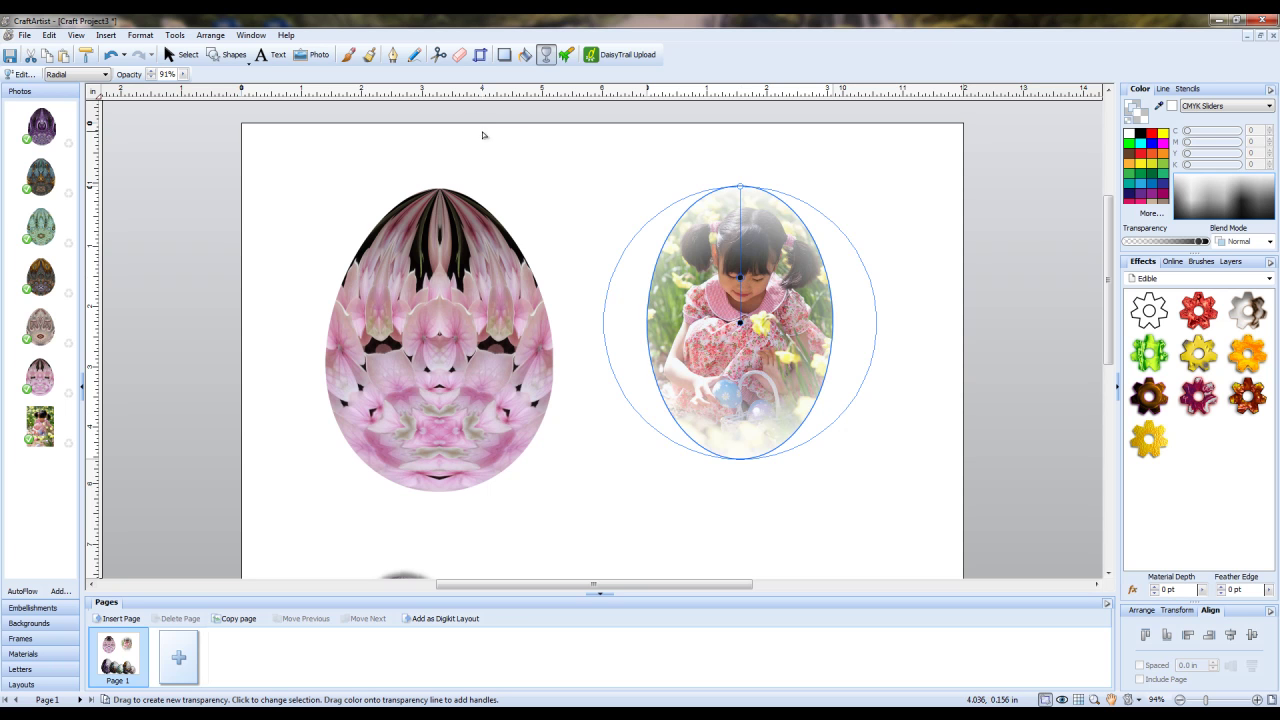
# Move the oval photo onto the pink egg and shrink it to fit inside
pyautogui.click(167, 56)
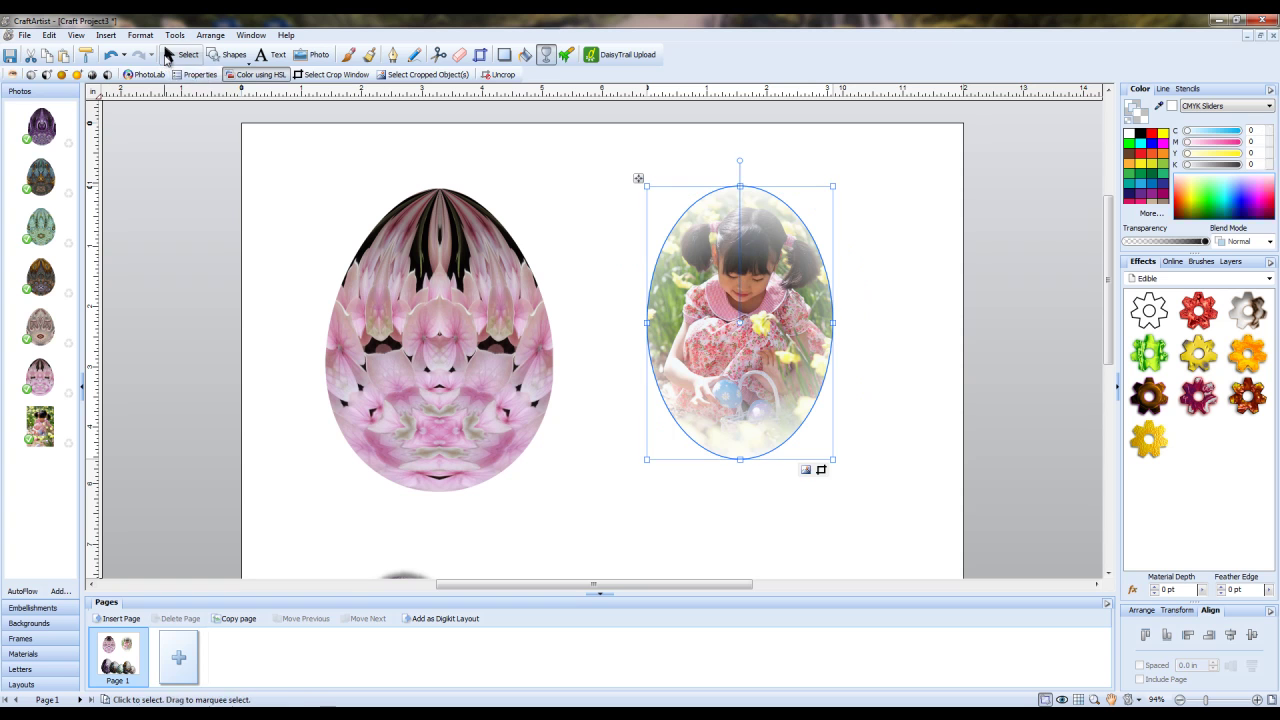
pyautogui.moveTo(797, 351); pyautogui.dragTo(496, 374)
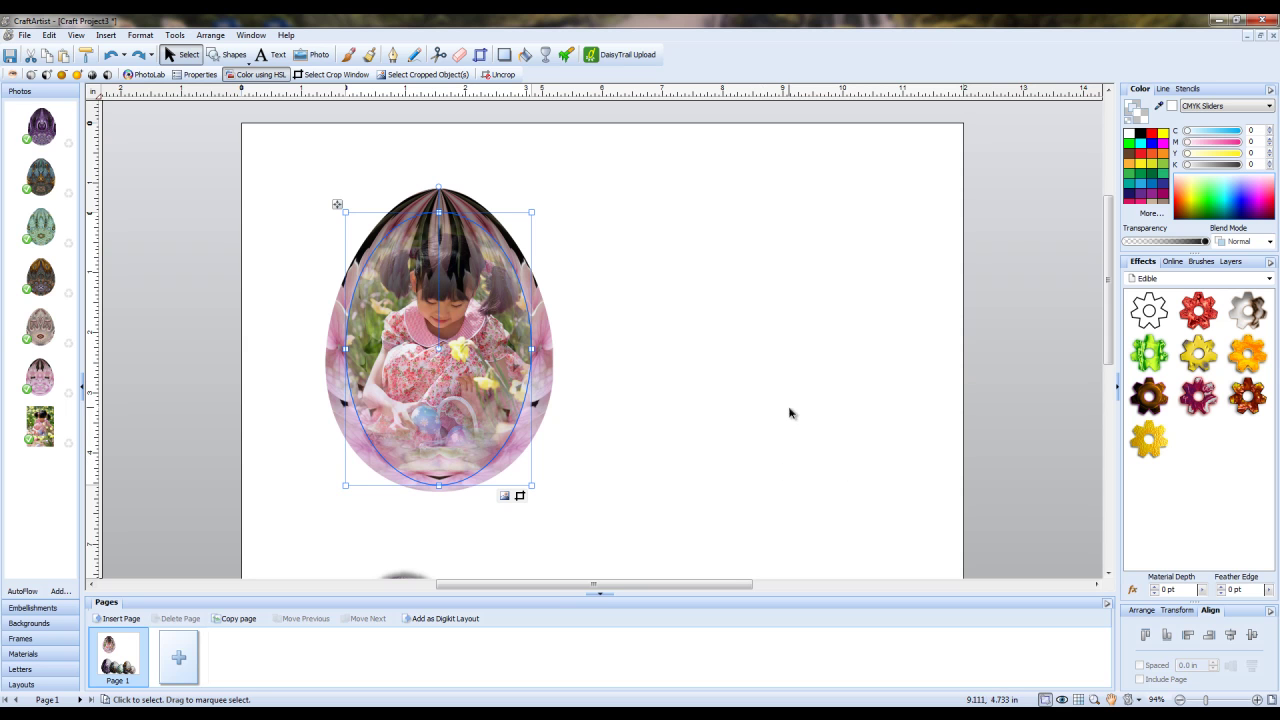
pyautogui.moveTo(531, 212); pyautogui.dragTo(337, 249)
pyautogui.moveTo(445, 340); pyautogui.dragTo(460, 350)
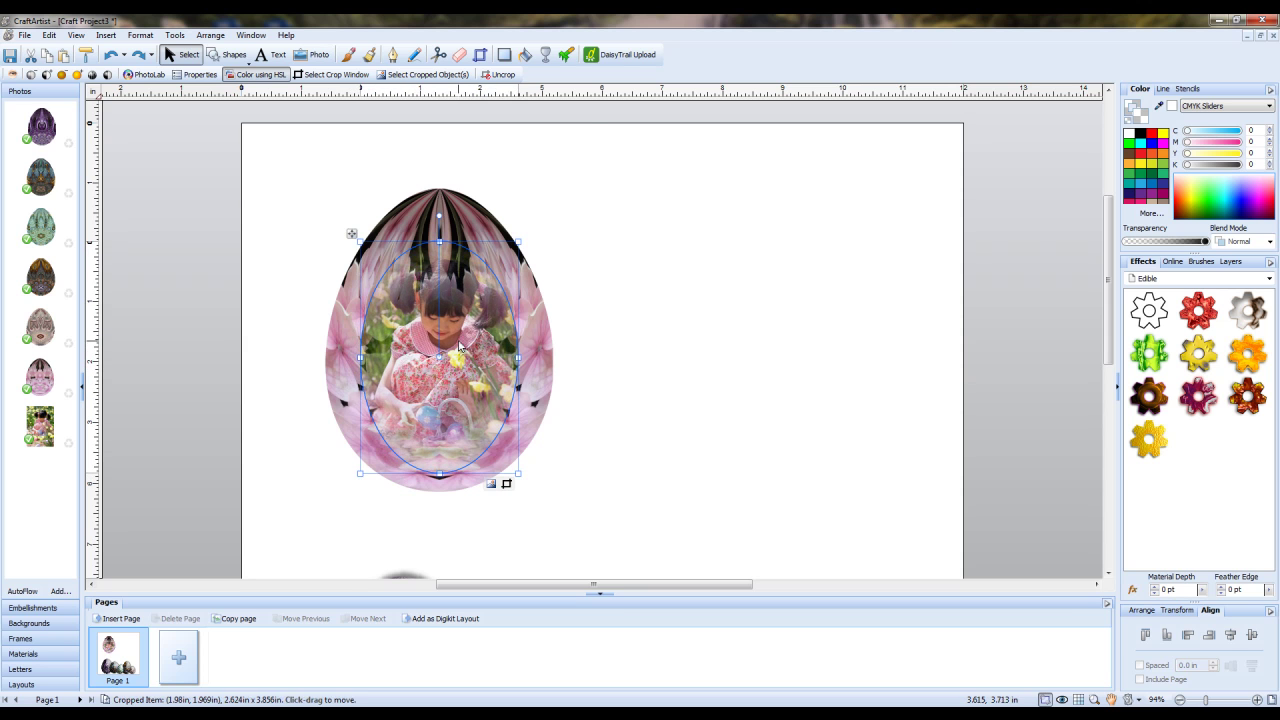
# Reapply a radial fade to the photo, narrowed to its inner area
pyautogui.click(546, 54)
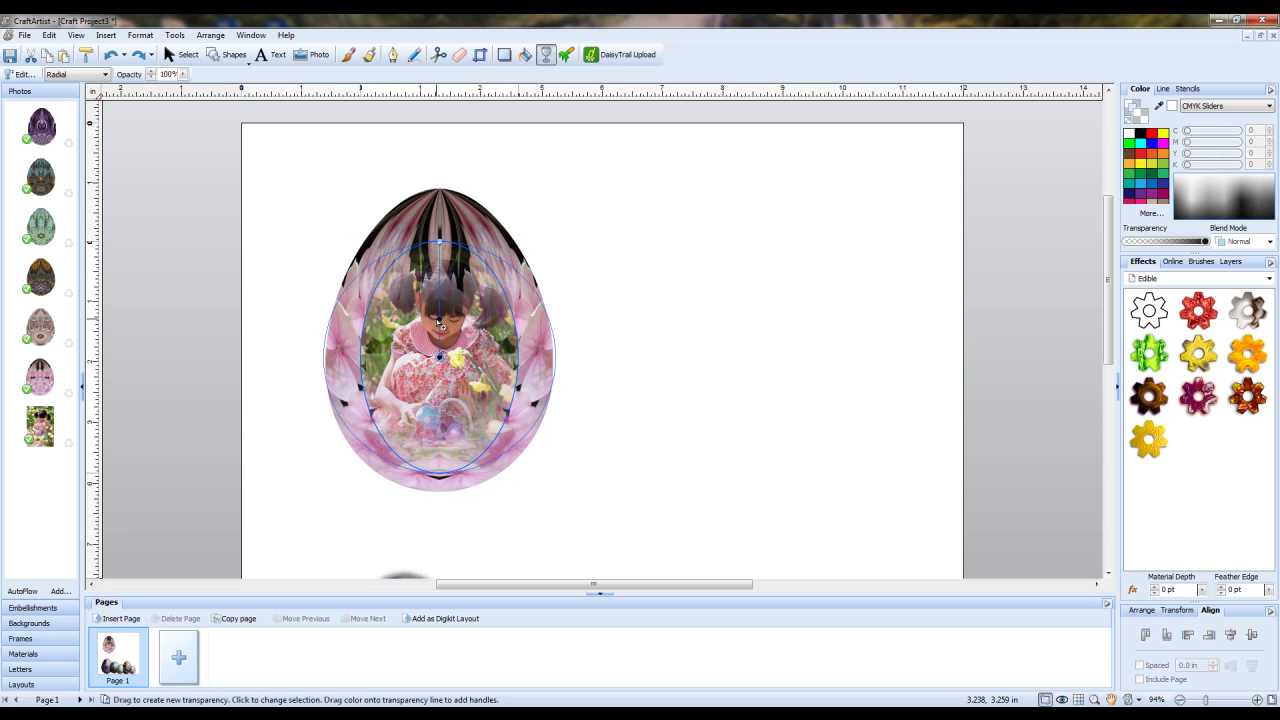
pyautogui.moveTo(444, 327); pyautogui.dragTo(441, 333)
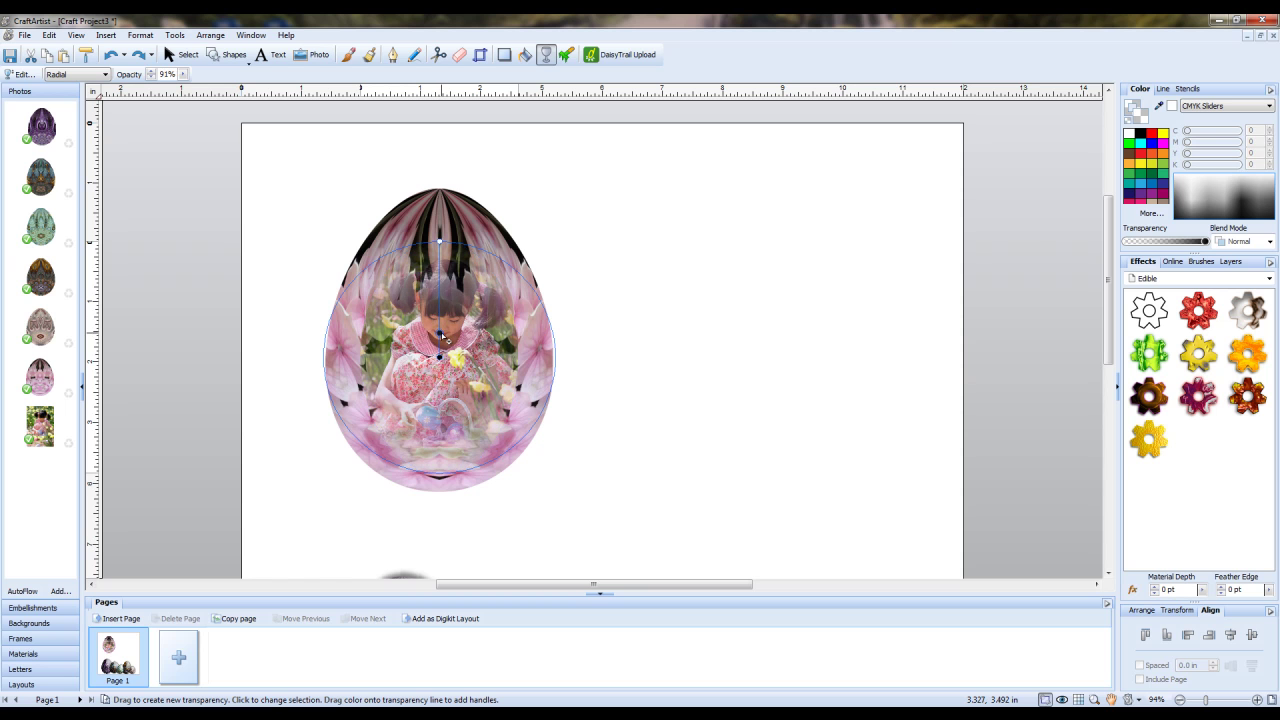
pyautogui.moveTo(444, 337); pyautogui.dragTo(442, 336)
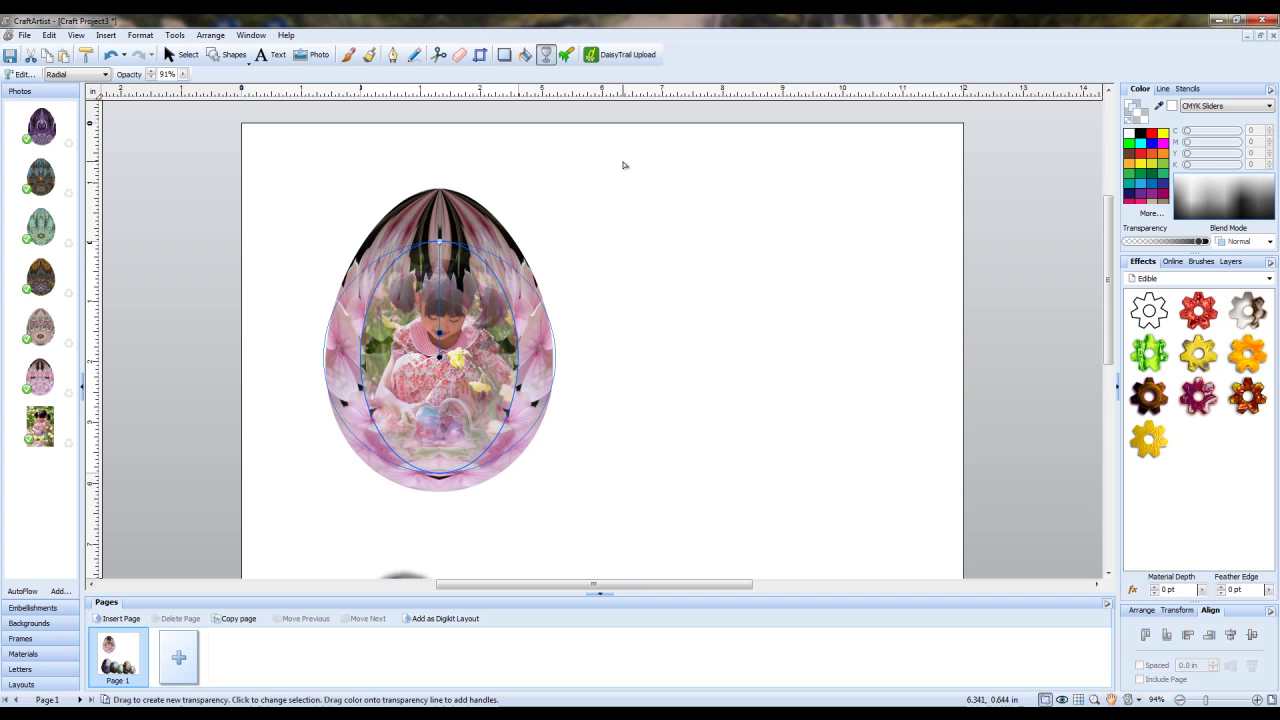
pyautogui.click(178, 54)
pyautogui.click(674, 293)
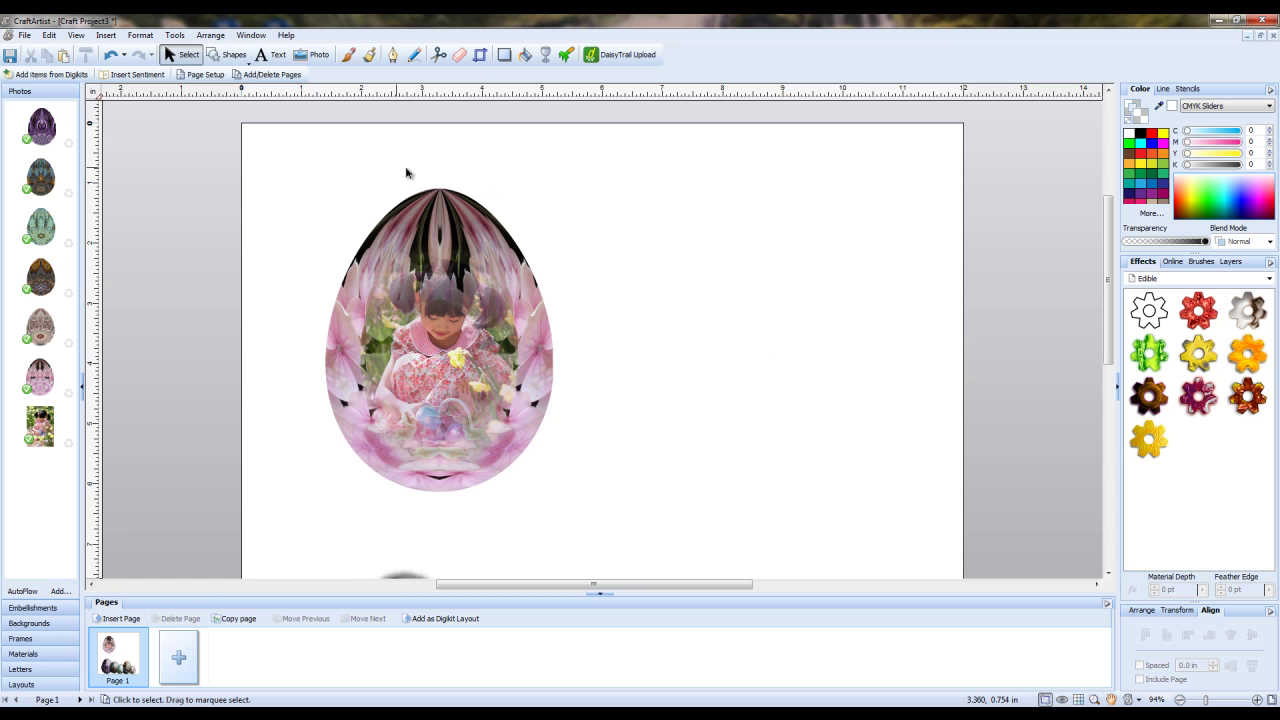
# Group the egg with the photo and bevel the group to 102.5 pt material depth
pyautogui.moveTo(282, 152); pyautogui.dragTo(631, 543)
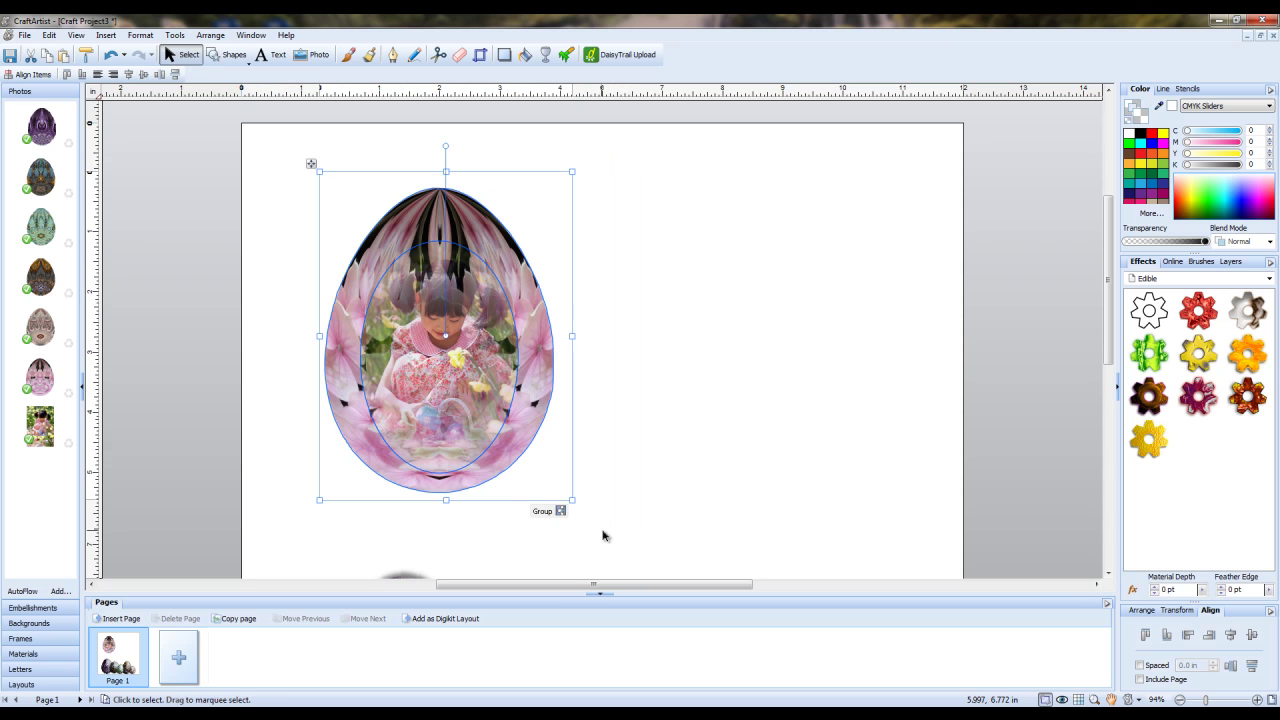
pyautogui.click(561, 512)
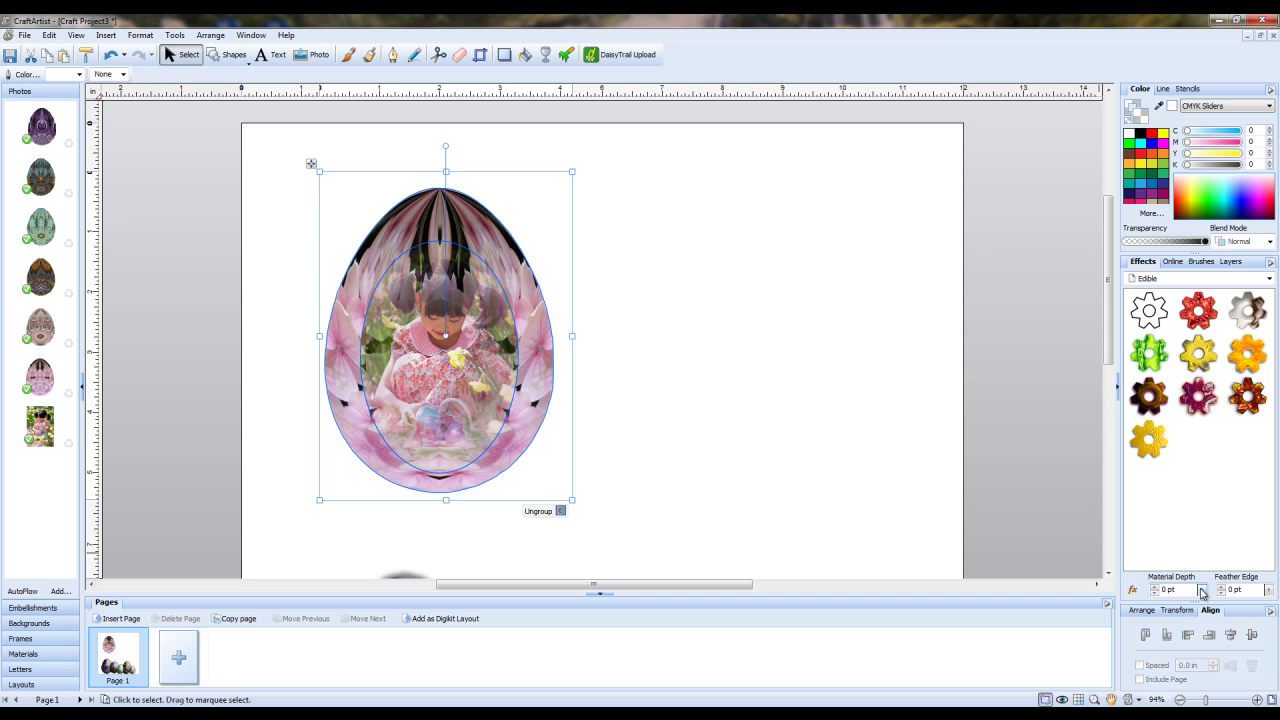
pyautogui.moveTo(1148, 607)
pyautogui.mouseDown()
pyautogui.moveTo(1135, 608)
pyautogui.moveTo(1217, 611)
pyautogui.mouseUp()
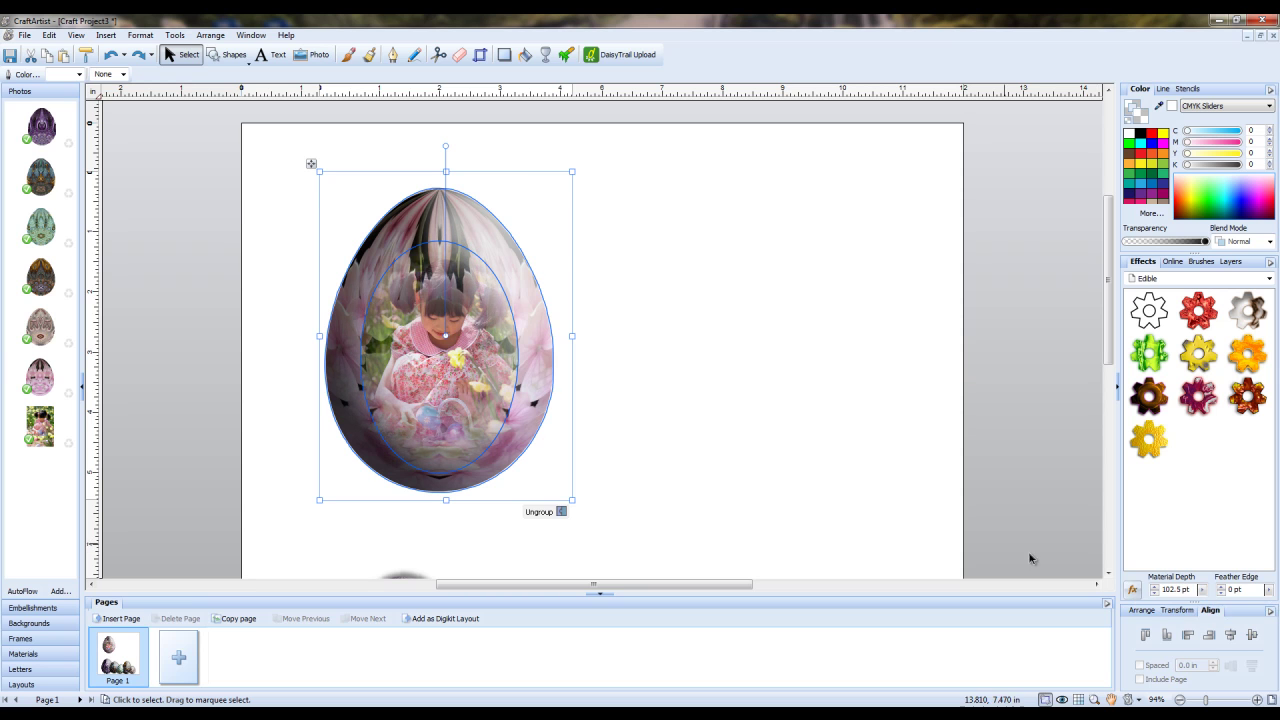
# Give the egg group a soft drop shadow skewed slightly to one side
pyautogui.click(874, 472)
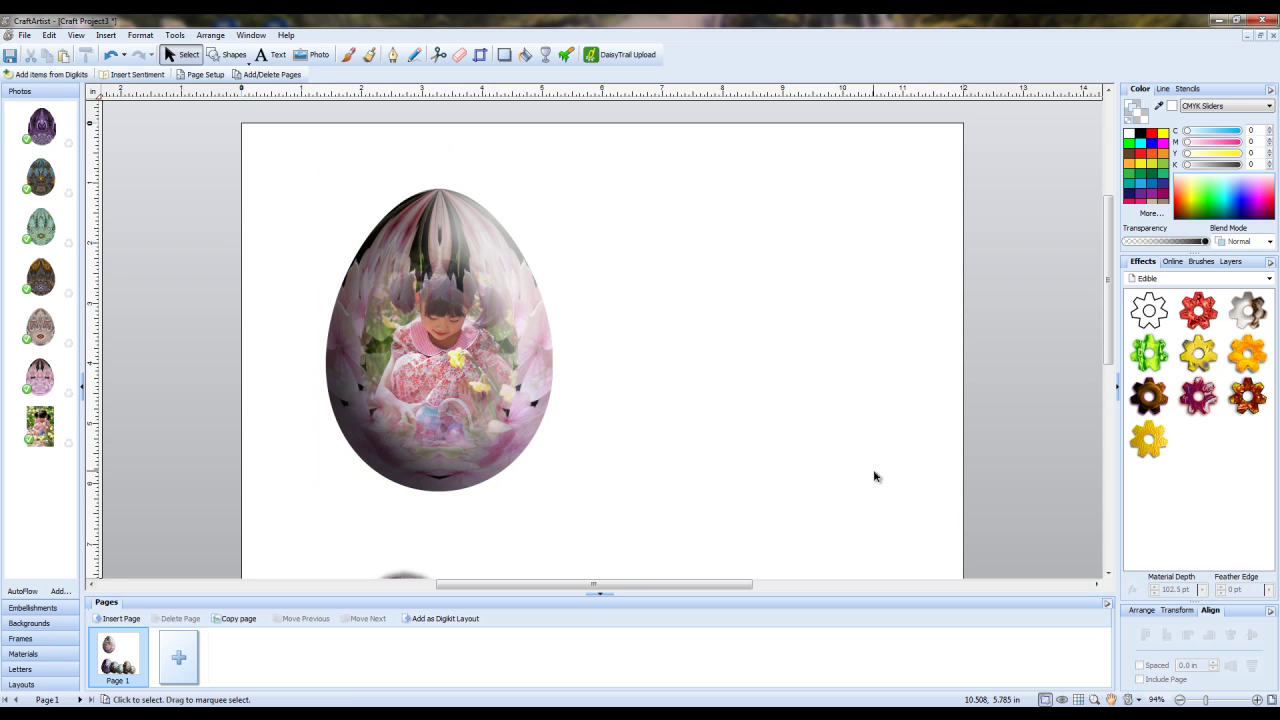
pyautogui.click(480, 340)
pyautogui.click(504, 54)
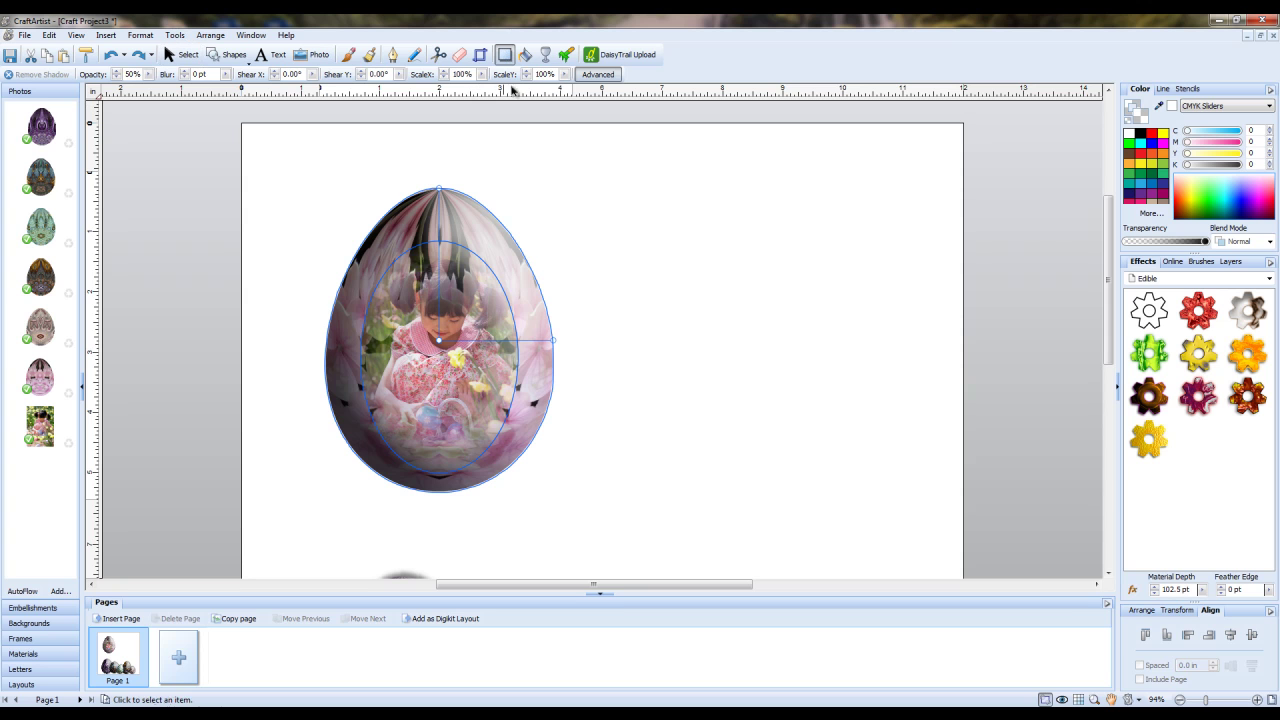
pyautogui.moveTo(562, 342); pyautogui.dragTo(565, 343)
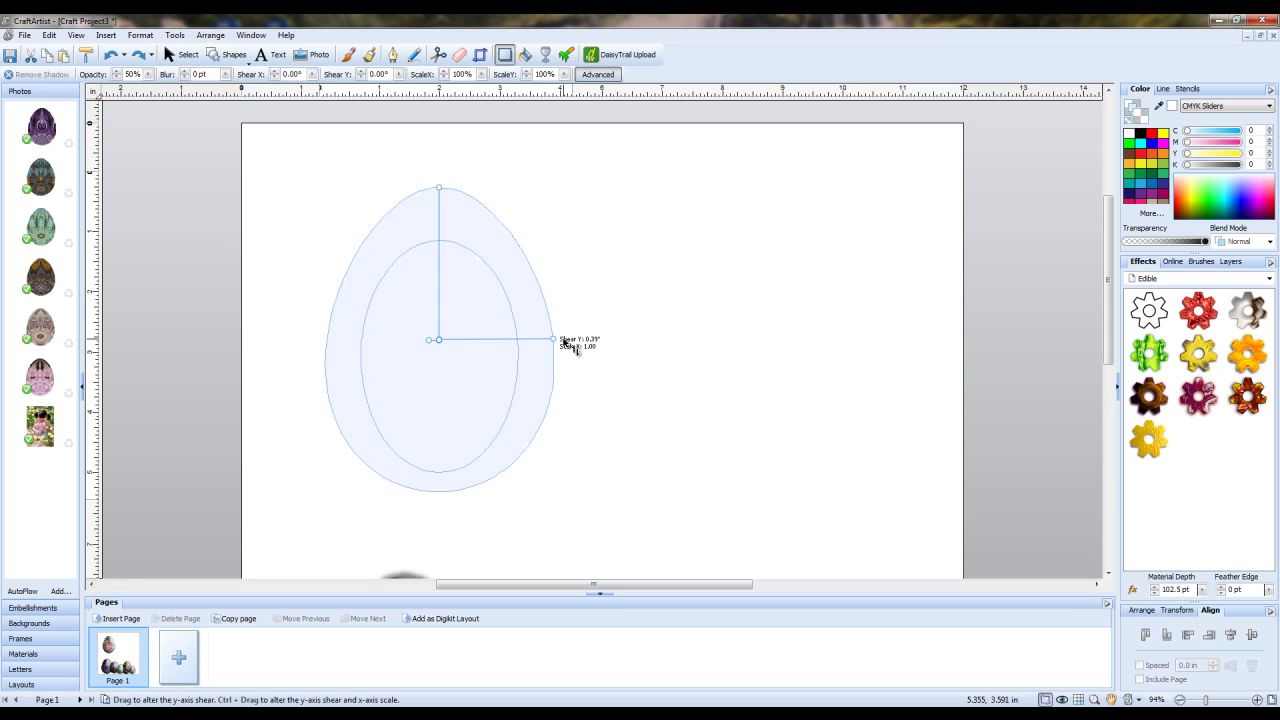
pyautogui.click(746, 345)
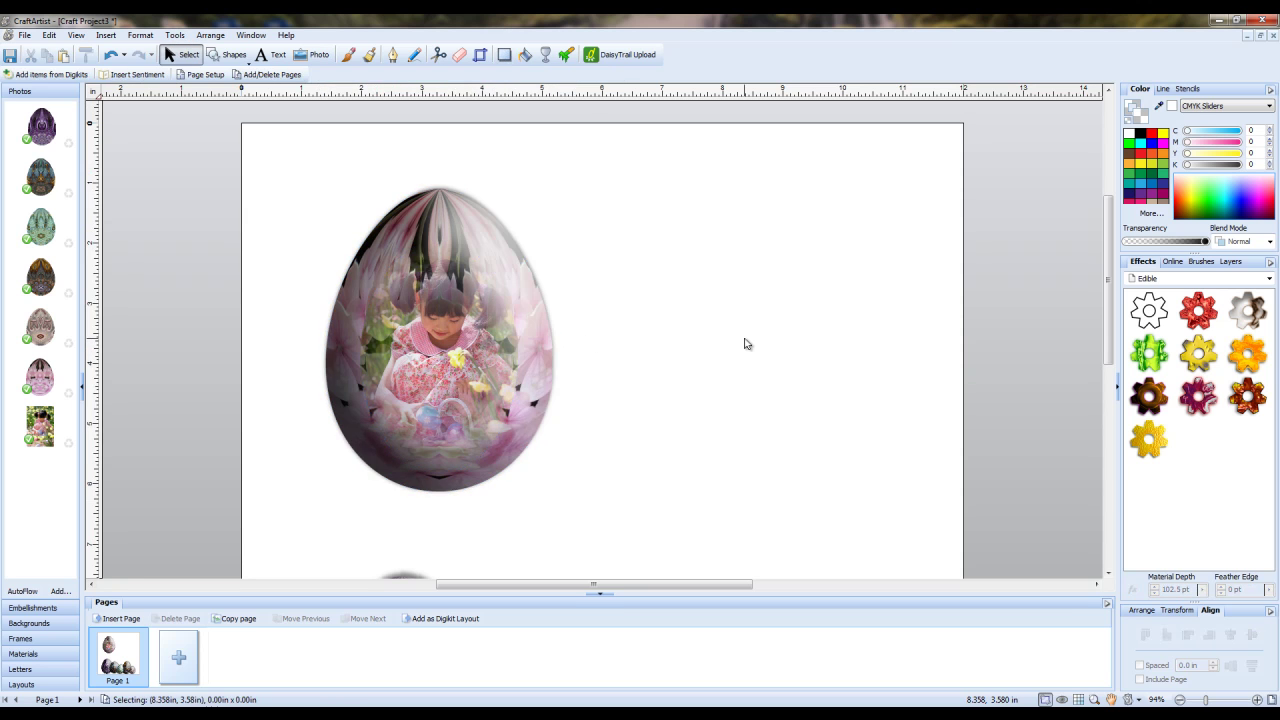